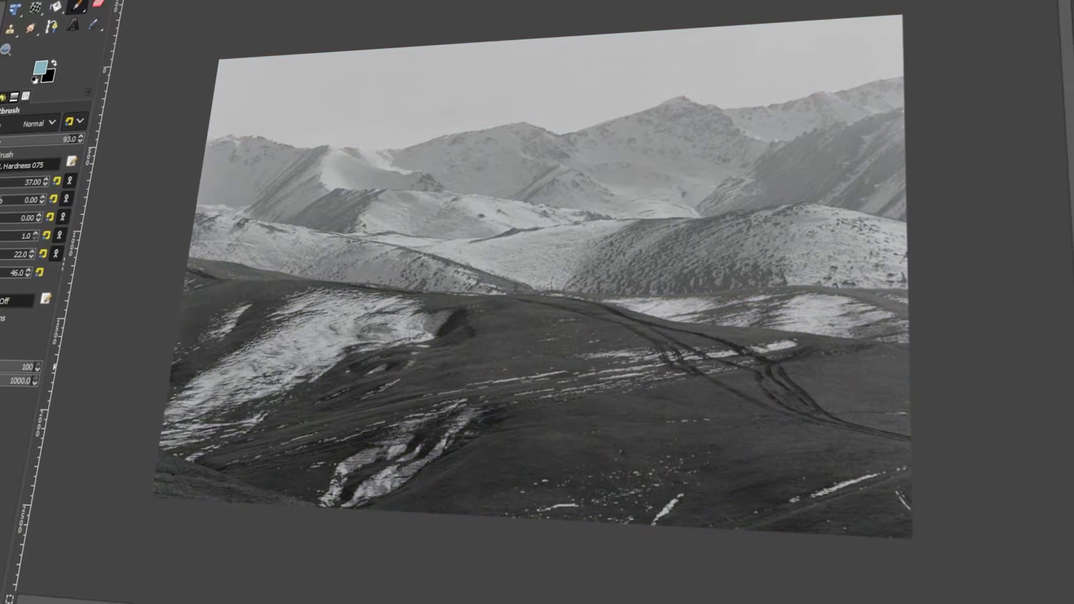
- Toggle the colored layer's visibility to compare the landscape in grayscale and in color
{"action": "left_click", "coordinate": [1053, 339]}
{"action": "left_click", "coordinate": [997, 339]}
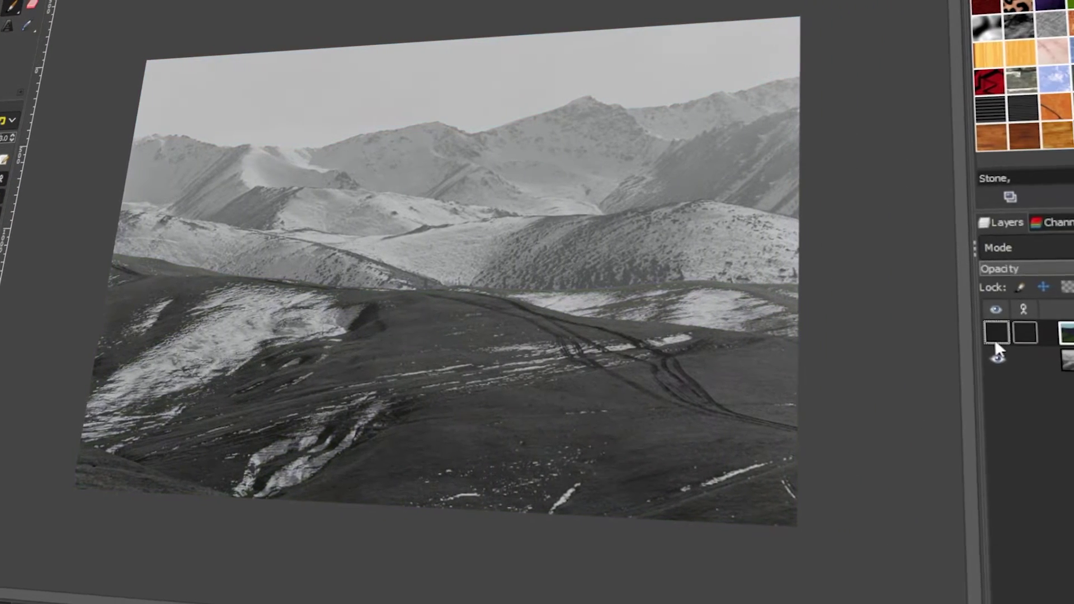
{"action": "left_click", "coordinate": [996, 333]}
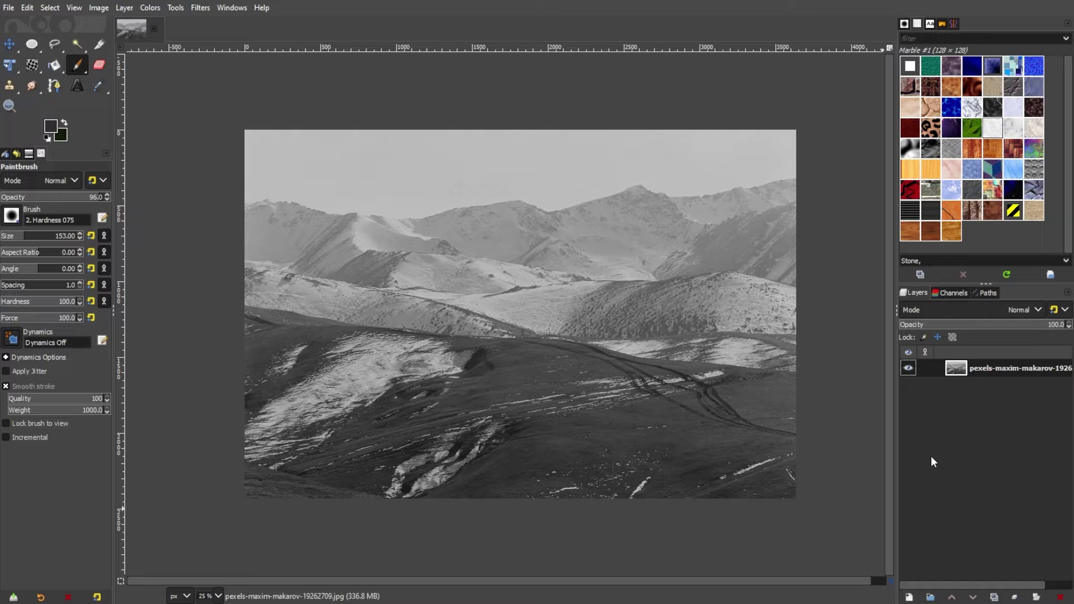
- Create a new layer named color, filled with transparency, above the landscape photo
{"action": "left_click", "coordinate": [908, 598]}
{"action": "left_click_drag", "start_coordinate": [950, 291], "coordinate": [741, 111]}
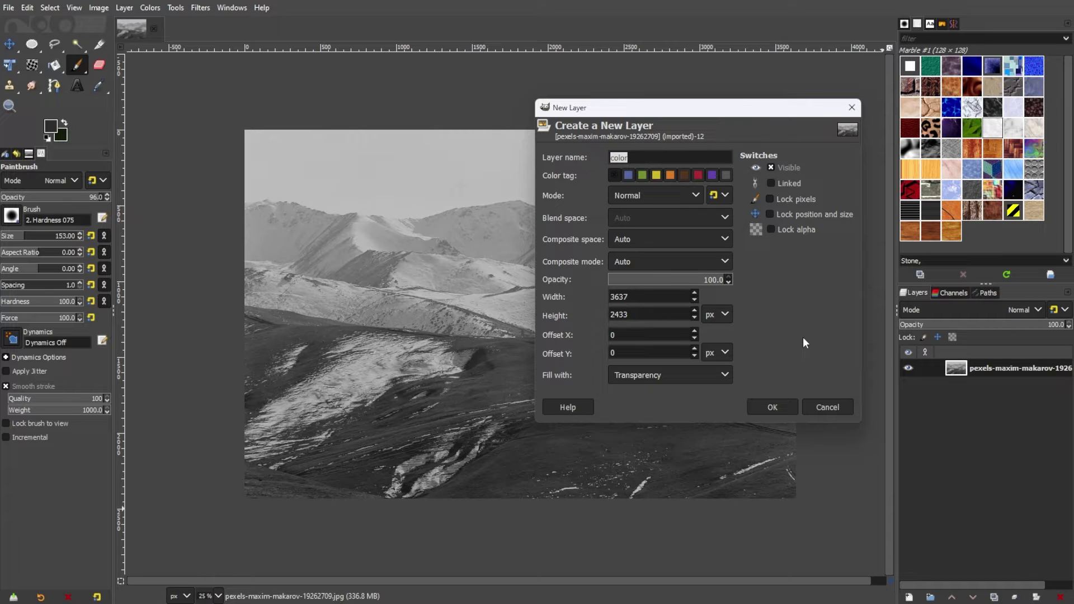
{"action": "left_click", "coordinate": [714, 374]}
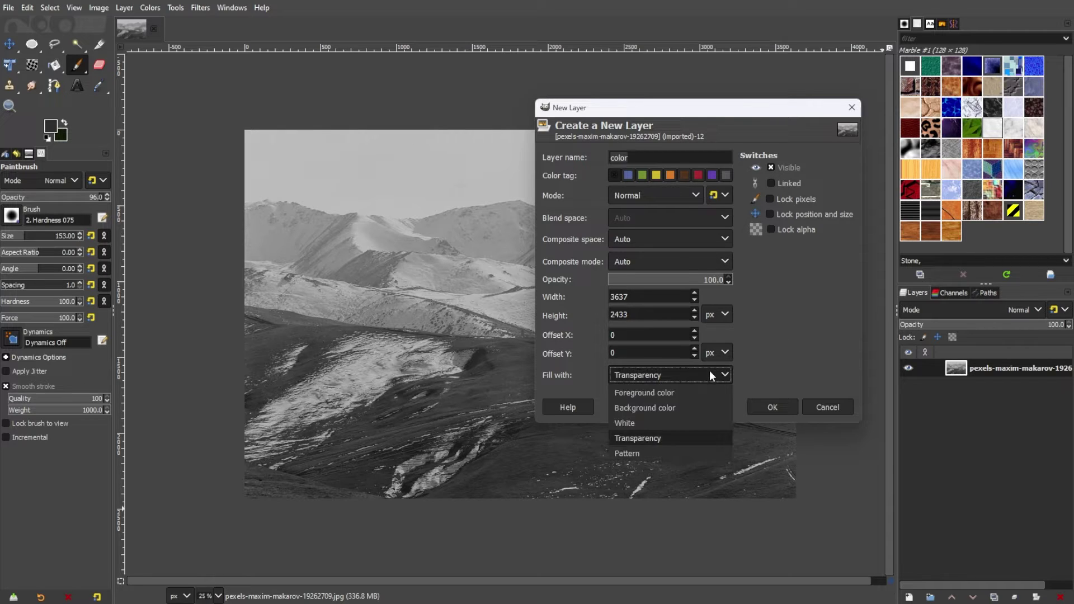
{"action": "left_click", "coordinate": [641, 438]}
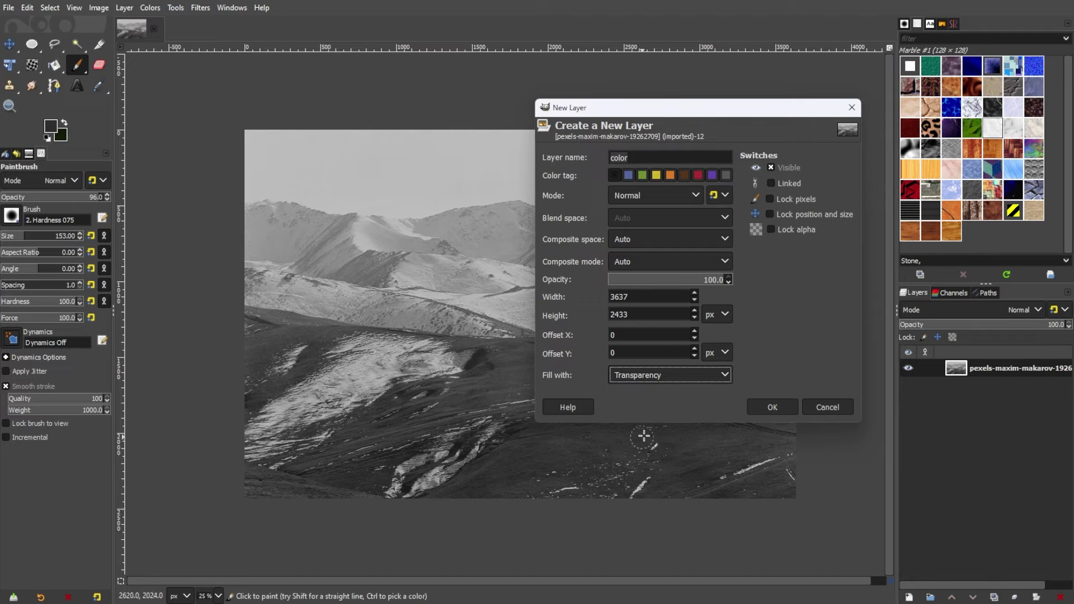
{"action": "left_click", "coordinate": [787, 408]}
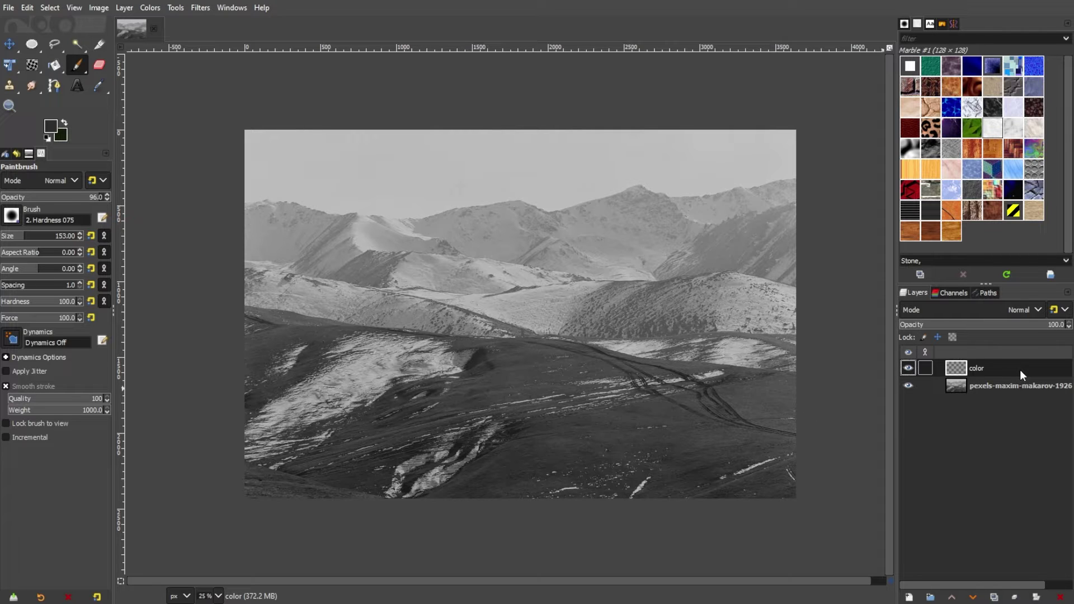
- Set the color layer's blend mode to HSL Color
{"action": "left_click", "coordinate": [1012, 306]}
{"action": "scroll", "coordinate": [962, 197], "scroll_direction": "down", "scroll_amount": 5}
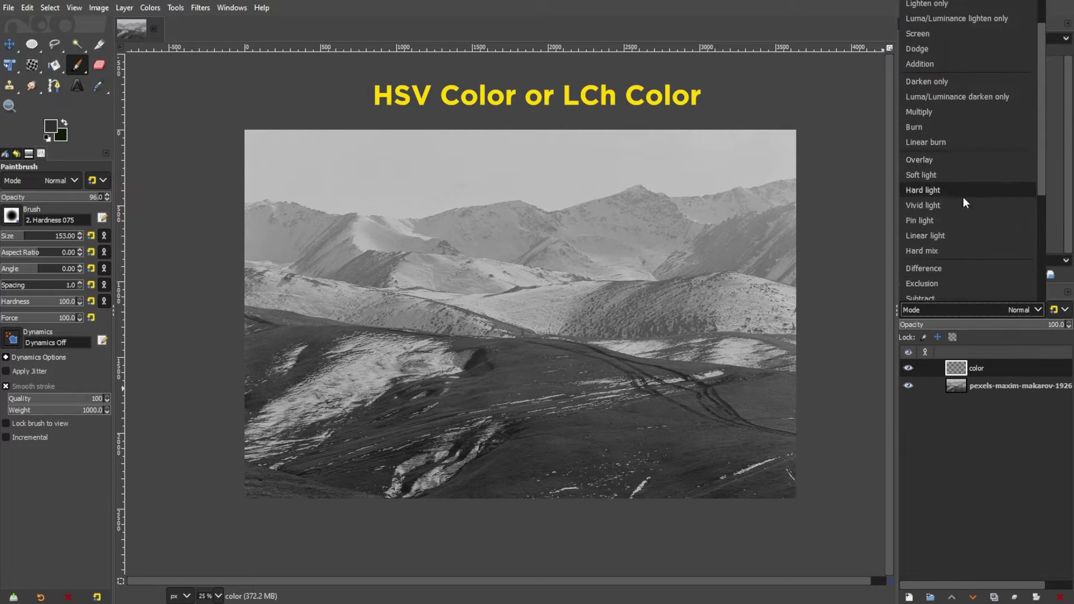
{"action": "left_click", "coordinate": [937, 234]}
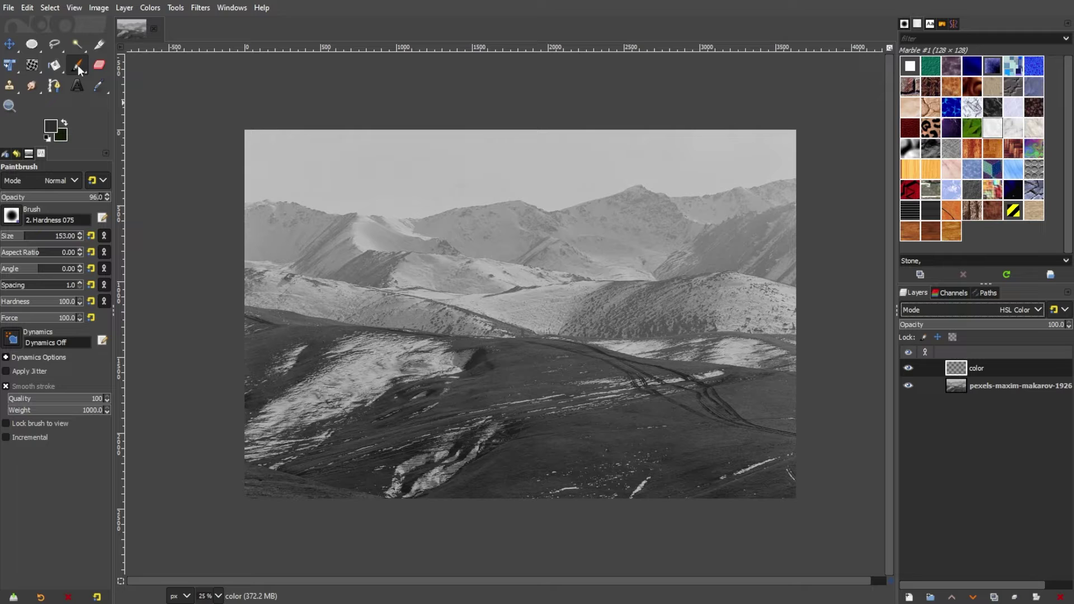
- Configure the Paintbrush with size 113, hardness 45 and force 46
{"action": "left_click", "coordinate": [23, 238]}
{"action": "left_click", "coordinate": [35, 303]}
{"action": "left_click", "coordinate": [35, 319]}
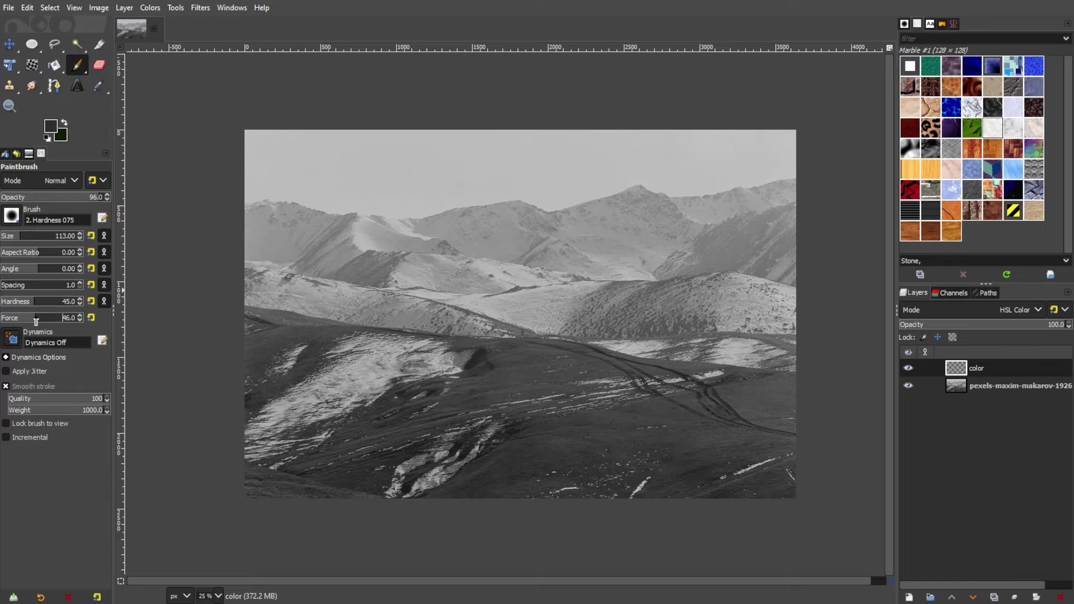
- Set the foreground color to a muted sky blue, 84b1c0
{"action": "left_click", "coordinate": [51, 126]}
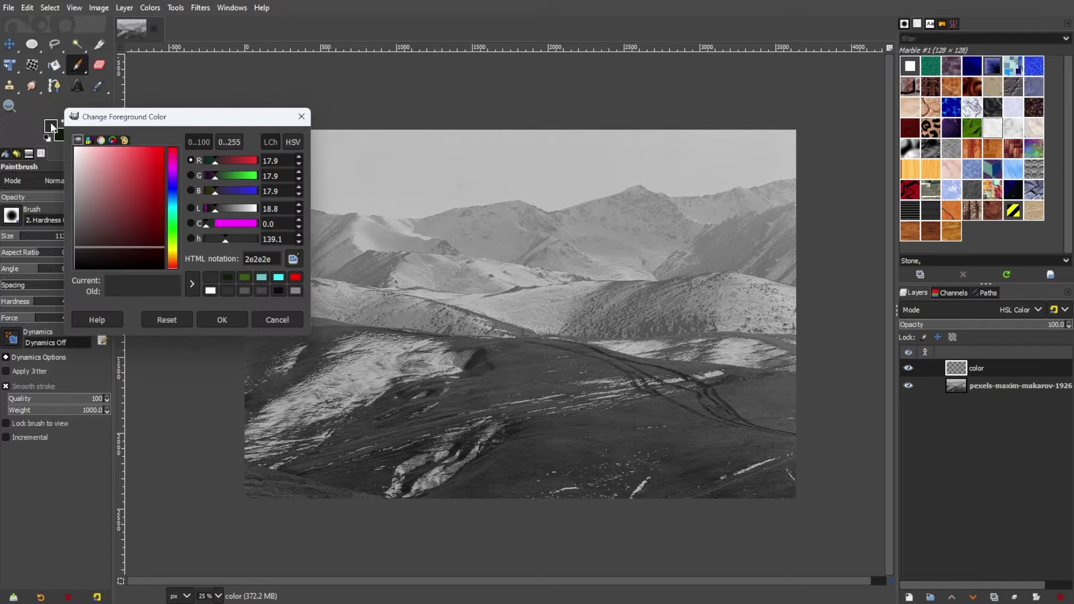
{"action": "left_click_drag", "start_coordinate": [117, 118], "coordinate": [194, 113]}
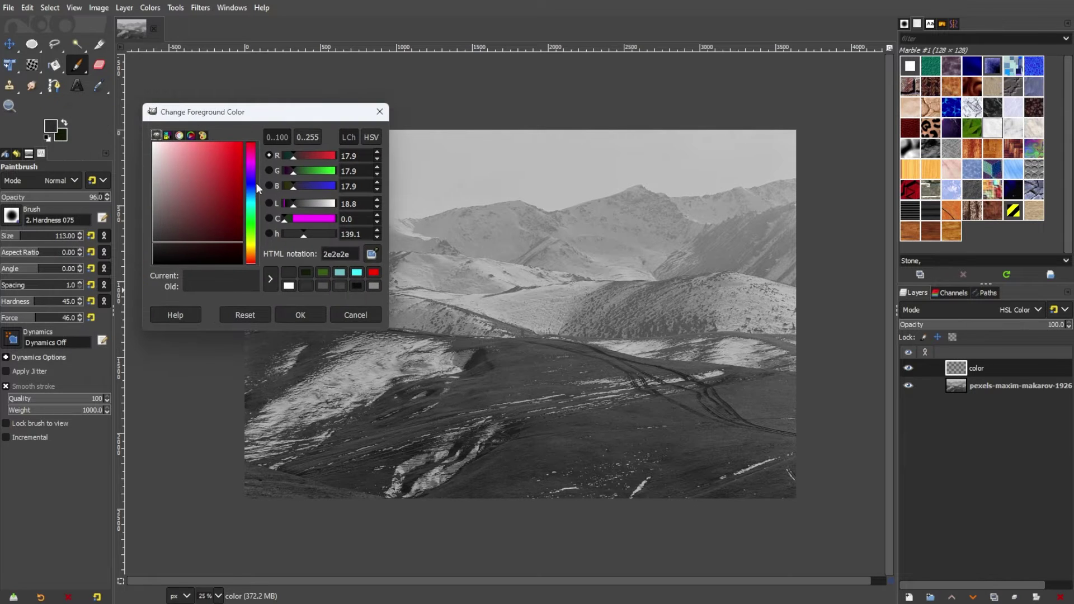
{"action": "left_click_drag", "start_coordinate": [257, 183], "coordinate": [252, 203]}
{"action": "left_click_drag", "start_coordinate": [168, 179], "coordinate": [180, 173]}
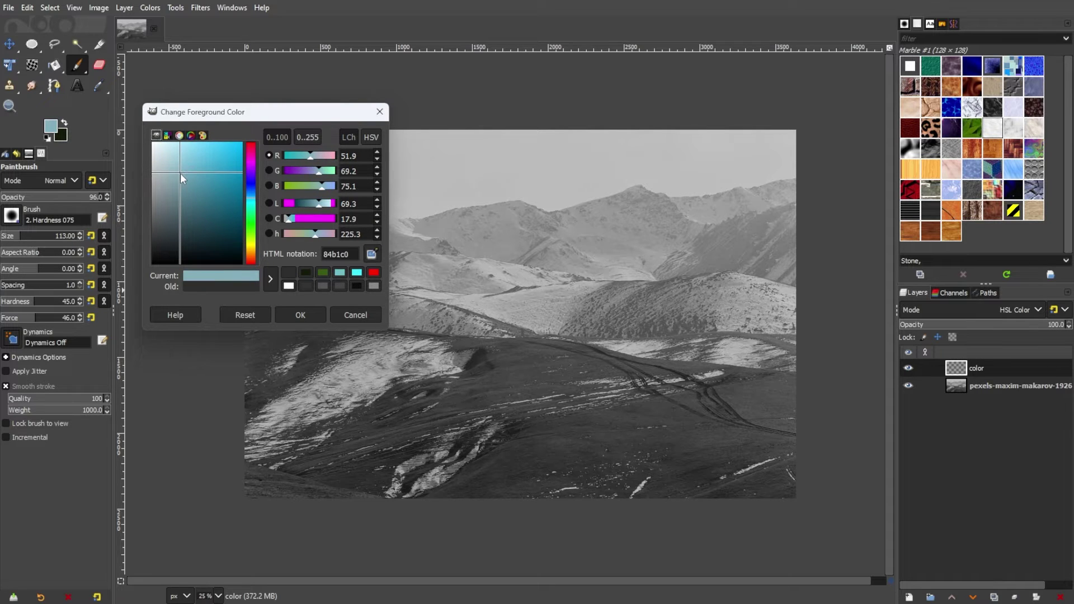
{"action": "left_click", "coordinate": [285, 317]}
- Paint most of the sky blue with the brush enlarged to 579, and lower the color layer's opacity to 73.4
{"action": "mouse_move", "coordinate": [255, 135]}
{"action": "left_mouse_down"}
{"action": "mouse_move", "coordinate": [291, 134]}
{"action": "mouse_move", "coordinate": [277, 149]}
{"action": "mouse_move", "coordinate": [346, 120]}
{"action": "mouse_move", "coordinate": [361, 139]}
{"action": "mouse_move", "coordinate": [787, 125]}
{"action": "left_mouse_up"}
{"action": "left_click", "coordinate": [54, 239]}
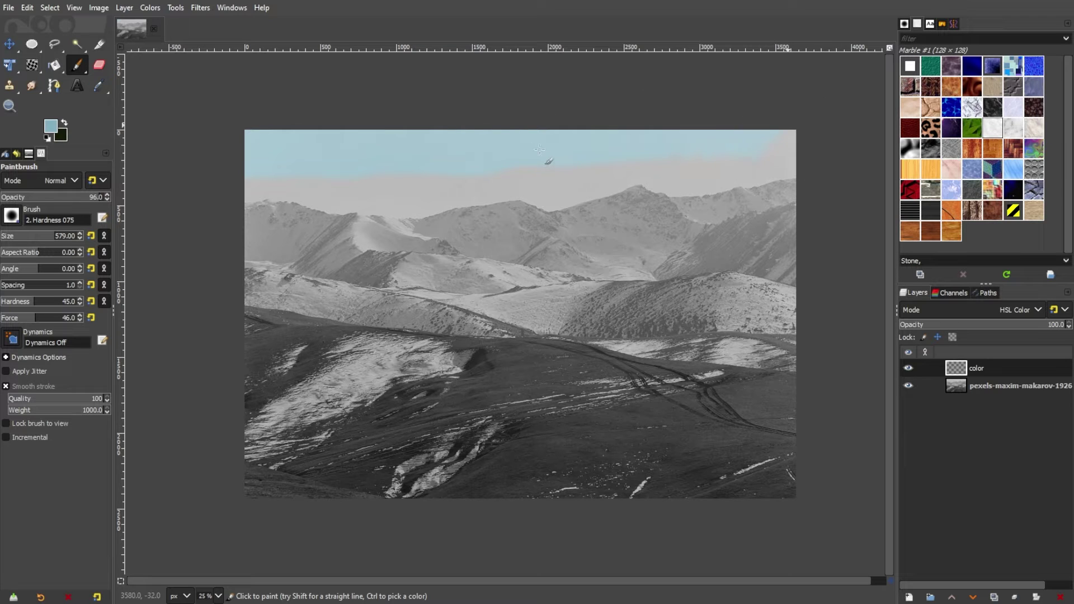
{"action": "mouse_move", "coordinate": [540, 149]}
{"action": "left_mouse_down"}
{"action": "mouse_move", "coordinate": [416, 169]}
{"action": "mouse_move", "coordinate": [387, 152]}
{"action": "mouse_move", "coordinate": [332, 172]}
{"action": "mouse_move", "coordinate": [280, 137]}
{"action": "left_mouse_up"}
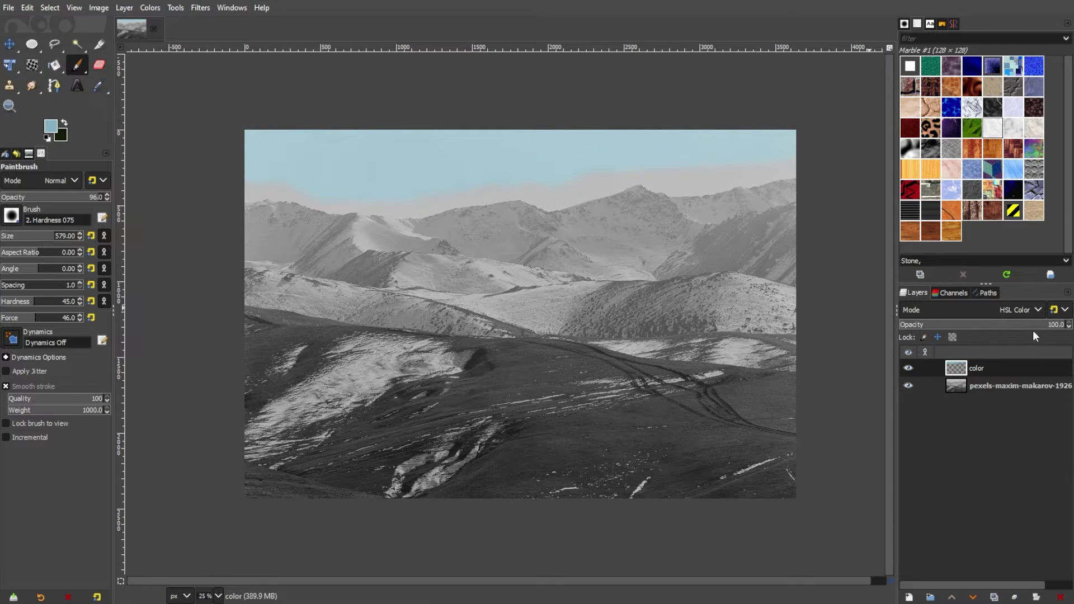
{"action": "left_click", "coordinate": [1019, 325]}
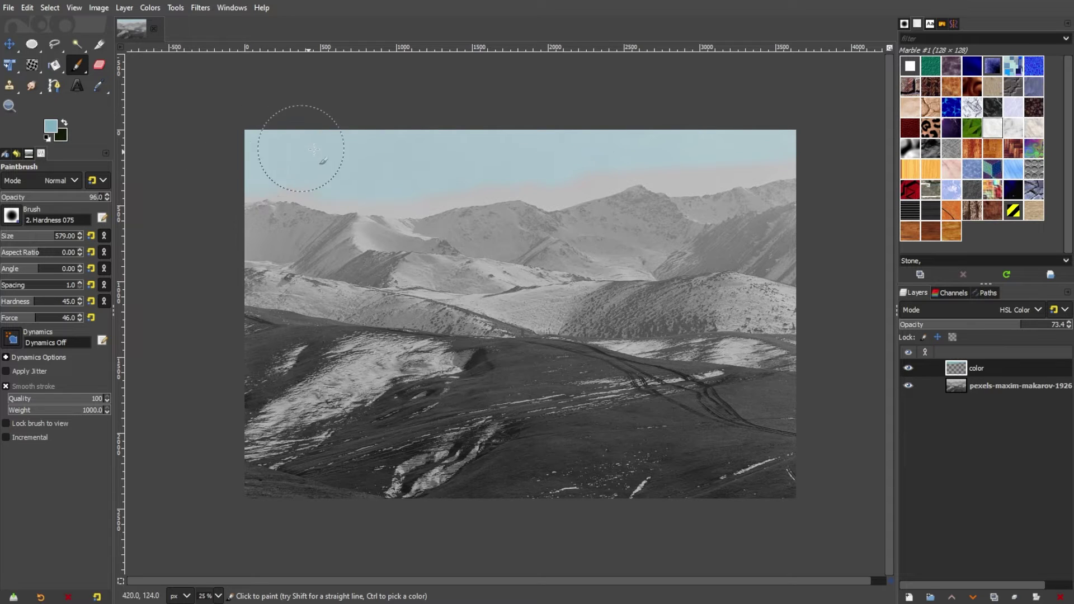
- Extend the blue down over the skyline of the distant mountains with the brush size reduced to 409
{"action": "scroll", "coordinate": [285, 215], "scroll_direction": "up", "scroll_amount": 4, "text": "ctrl"}
{"action": "scroll", "coordinate": [340, 205], "scroll_direction": "down", "scroll_amount": 3, "text": "ctrl"}
{"action": "key", "text": "bracketleft"}
{"action": "left_click_drag", "start_coordinate": [882, 138], "coordinate": [847, 142]}
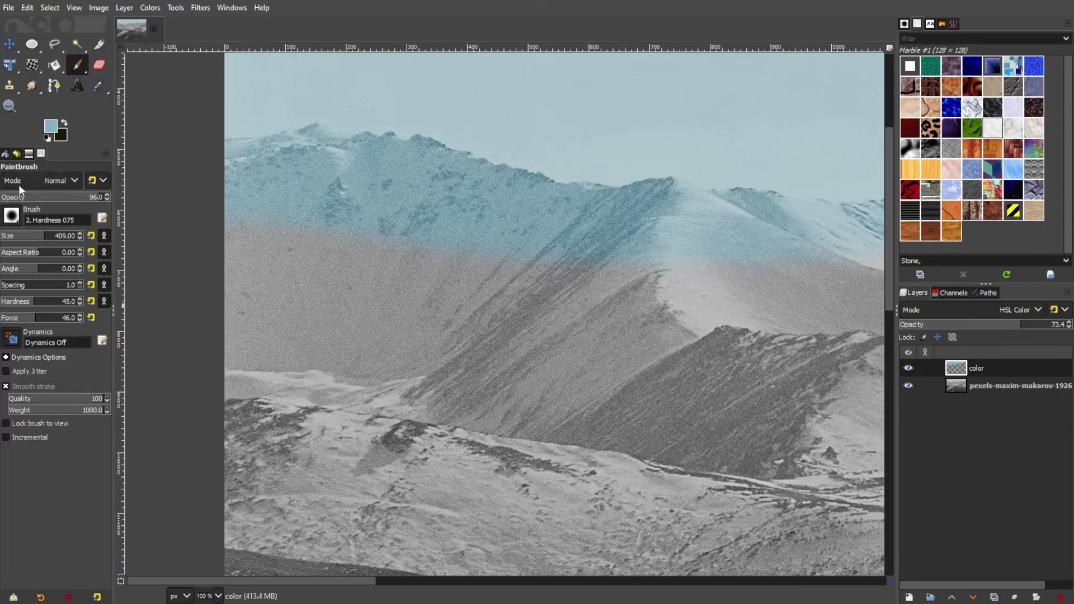
- Set the brush size to 113 and the foreground color to light gray, d8d8d8
{"action": "left_click", "coordinate": [21, 235]}
{"action": "left_click", "coordinate": [48, 138]}
{"action": "left_click", "coordinate": [64, 123]}
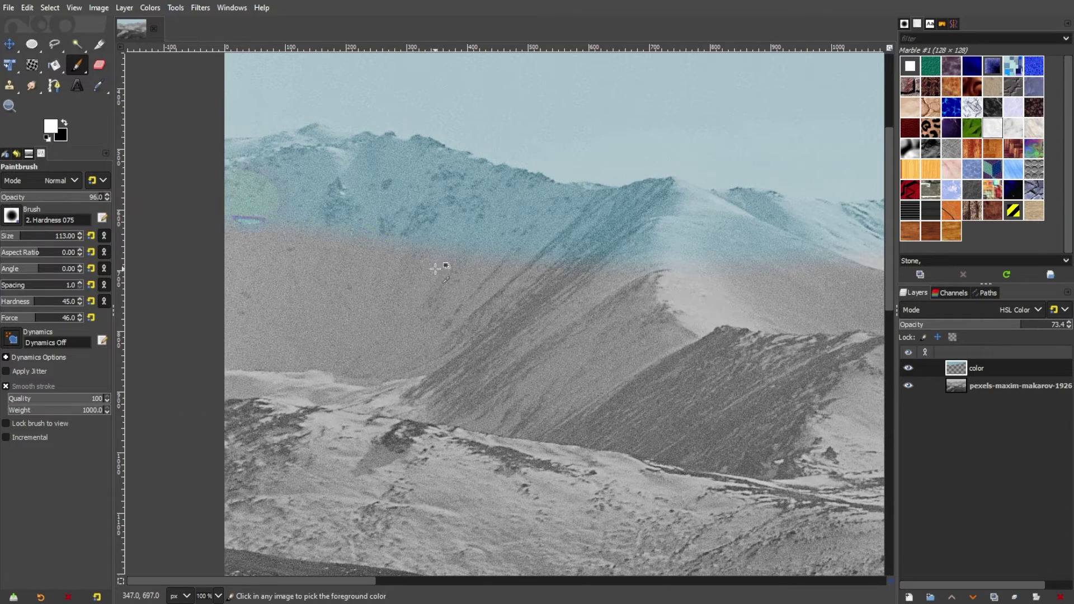
{"action": "scroll", "coordinate": [364, 257], "scroll_direction": "down", "scroll_amount": 2, "text": "ctrl"}
{"action": "left_click", "coordinate": [50, 126]}
{"action": "left_click", "coordinate": [300, 313]}
{"action": "scroll", "coordinate": [382, 254], "scroll_direction": "up", "scroll_amount": 2, "text": "ctrl"}
{"action": "left_click", "coordinate": [50, 127]}
{"action": "left_click_drag", "start_coordinate": [163, 162], "coordinate": [130, 161]}
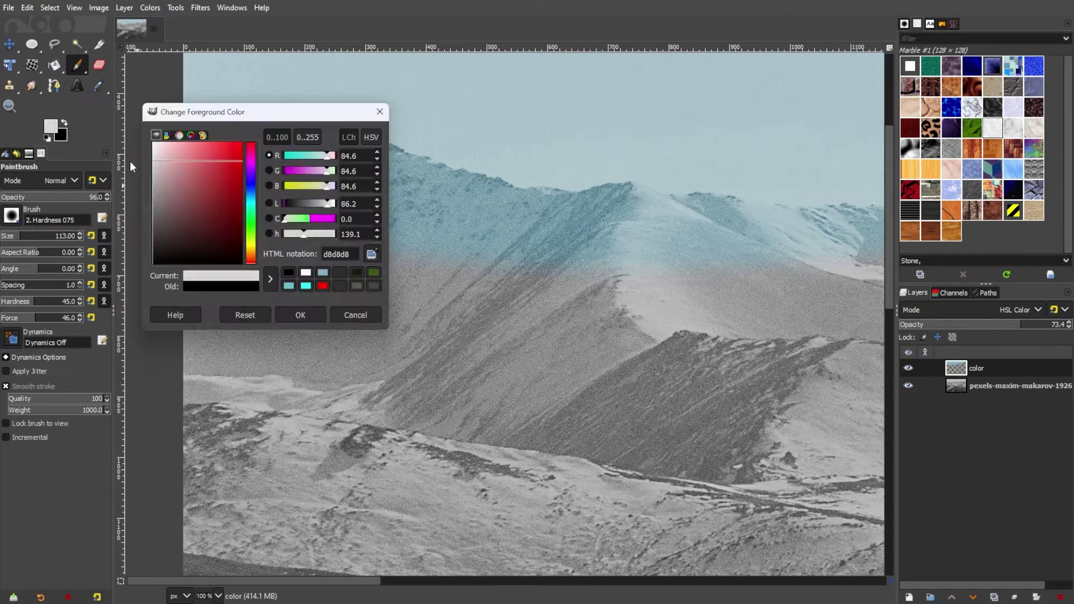
{"action": "left_click", "coordinate": [300, 314]}
- Paint gray over the blue spill on the leftmost mountain, reducing the brush size to 33 along its ridge
{"action": "mouse_move", "coordinate": [388, 229]}
{"action": "left_mouse_down"}
{"action": "mouse_move", "coordinate": [257, 226]}
{"action": "mouse_move", "coordinate": [275, 182]}
{"action": "left_mouse_up"}
{"action": "key", "text": "bracketleft"}
{"action": "key", "text": "bracketleft"}
{"action": "key", "text": "bracketleft"}
{"action": "key", "text": "bracketleft"}
{"action": "key", "text": "bracketleft"}
{"action": "key", "text": "bracketleft"}
{"action": "key", "text": "bracketleft"}
{"action": "key", "text": "bracketleft"}
{"action": "left_click_drag", "start_coordinate": [277, 145], "coordinate": [320, 148]}
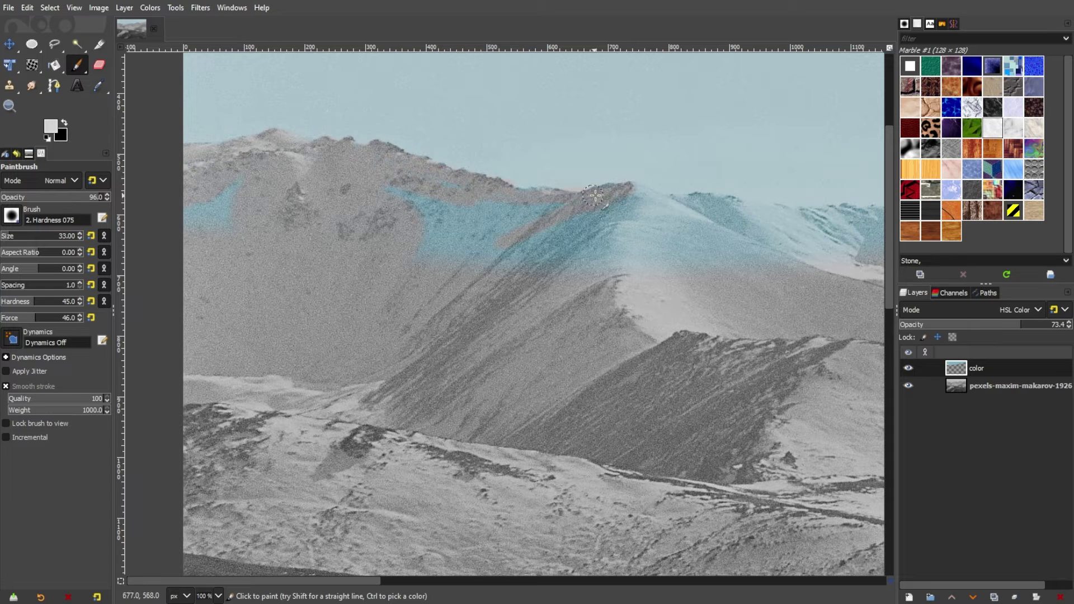
- Enlarge the brush to 60 and paint gray over the remaining blue on the left slopes and the snowy ridge
{"action": "key", "text": "bracketright"}
{"action": "key", "text": "bracketright"}
{"action": "key", "text": "bracketright"}
{"action": "mouse_move", "coordinate": [299, 227]}
{"action": "left_mouse_down"}
{"action": "mouse_move", "coordinate": [493, 207]}
{"action": "mouse_move", "coordinate": [553, 274]}
{"action": "left_mouse_up"}
{"action": "scroll", "coordinate": [552, 274], "scroll_direction": "right", "scroll_amount": 2}
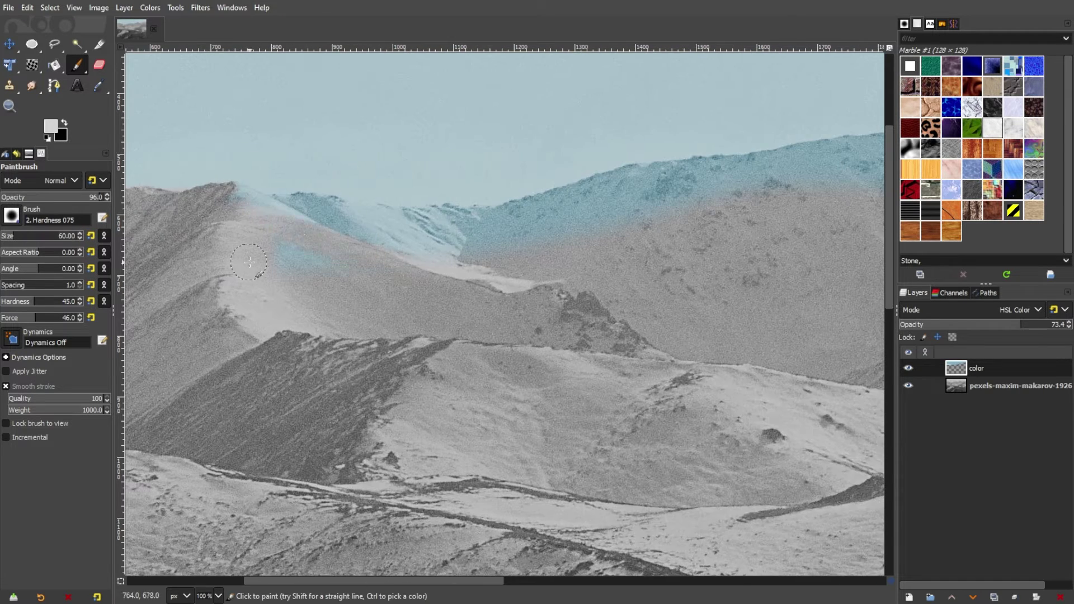
{"action": "left_click_drag", "start_coordinate": [248, 210], "coordinate": [237, 203]}
{"action": "mouse_move", "coordinate": [313, 216]}
{"action": "left_mouse_down"}
{"action": "mouse_move", "coordinate": [496, 244]}
{"action": "mouse_move", "coordinate": [278, 212]}
{"action": "left_mouse_up"}
- Paint gray over the blue spill along the central ridge and the highest peak
{"action": "scroll", "coordinate": [408, 340], "scroll_direction": "right", "scroll_amount": 2}
{"action": "mouse_move", "coordinate": [426, 185]}
{"action": "left_mouse_down"}
{"action": "mouse_move", "coordinate": [627, 147]}
{"action": "mouse_move", "coordinate": [414, 176]}
{"action": "mouse_move", "coordinate": [497, 174]}
{"action": "left_mouse_up"}
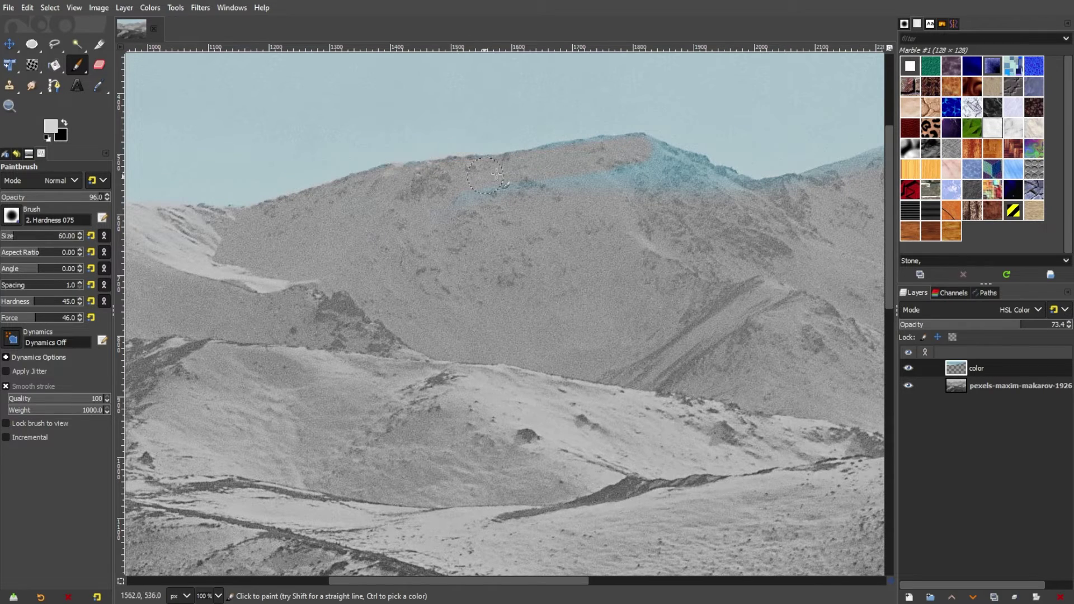
{"action": "scroll", "coordinate": [625, 152], "scroll_direction": "right", "scroll_amount": 5}
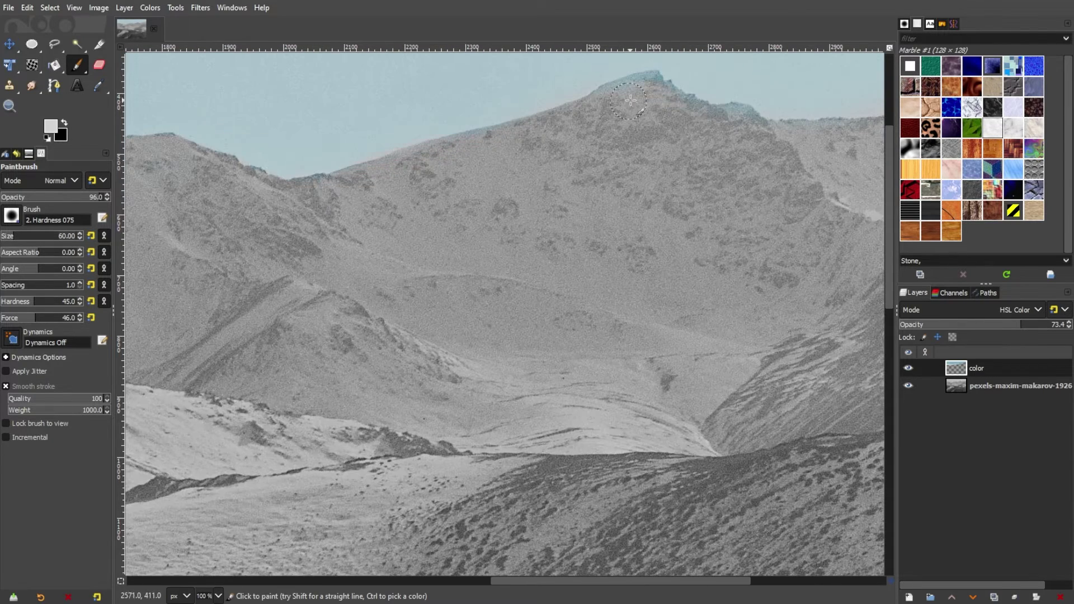
{"action": "scroll", "coordinate": [710, 319], "scroll_direction": "down", "scroll_amount": 3}
{"action": "left_click_drag", "start_coordinate": [501, 581], "coordinate": [527, 581]}
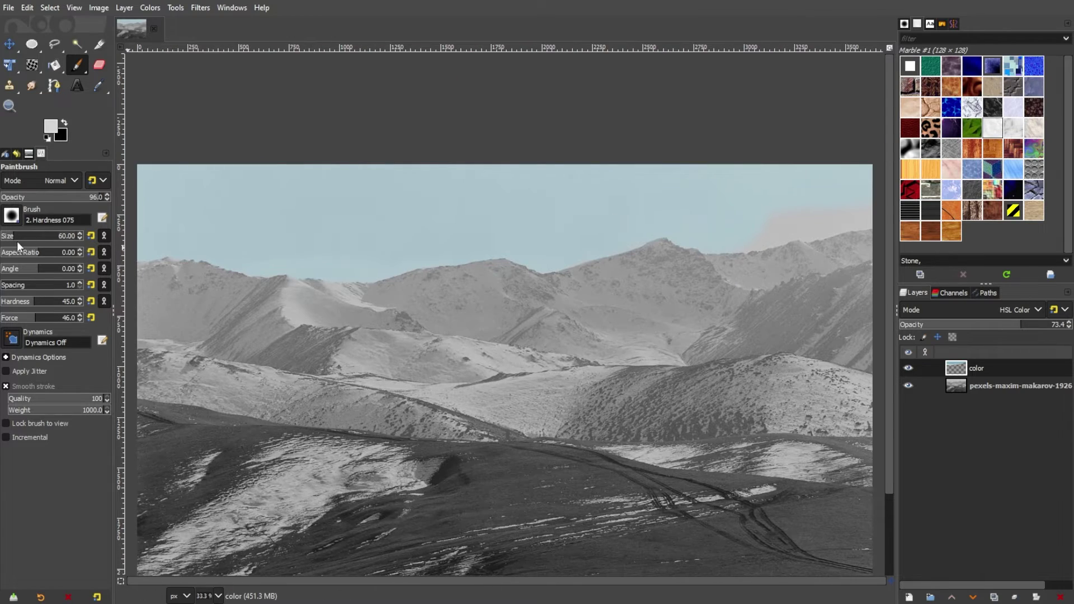
- Pick the sky blue 84b1c0 from the image and paint the uncolored sky above the right-hand mountains, starting with brush size 213
{"action": "left_click_drag", "start_coordinate": [16, 239], "coordinate": [49, 238]}
{"action": "left_click", "coordinate": [50, 126]}
{"action": "left_click", "coordinate": [683, 171], "text": "ctrl"}
{"action": "scroll", "coordinate": [826, 266], "scroll_direction": "up", "scroll_amount": 3}
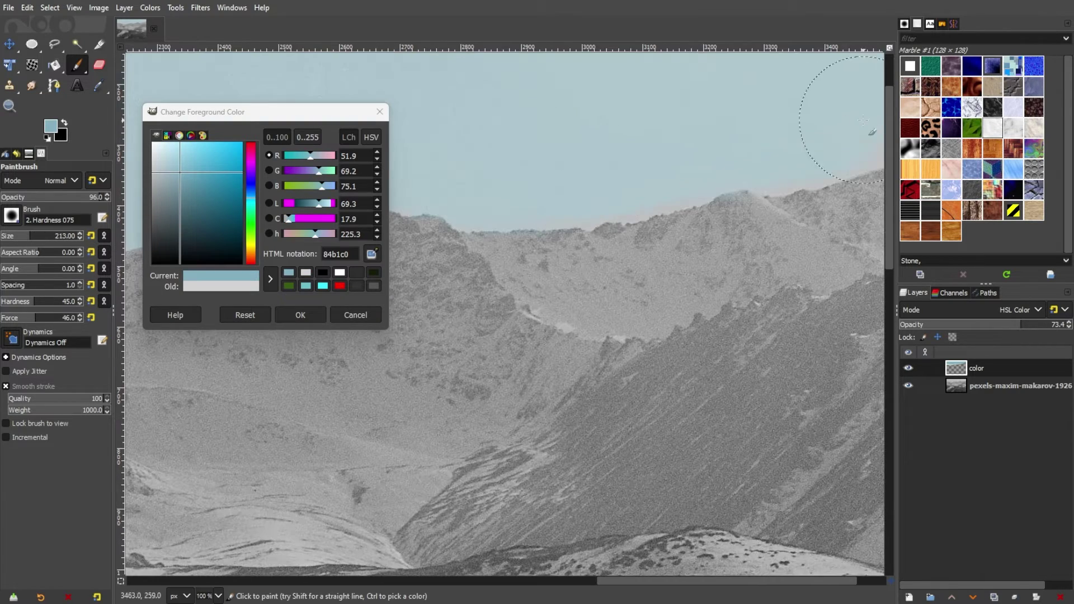
{"action": "key", "text": "bracketleft"}
{"action": "mouse_move", "coordinate": [859, 122]}
{"action": "left_mouse_down"}
{"action": "mouse_move", "coordinate": [843, 141]}
{"action": "mouse_move", "coordinate": [685, 169]}
{"action": "left_mouse_up"}
- Paint the foreground hills dark green 253811 with brush size 329, and set the color layer to LCh Color at 59.5 opacity
{"action": "key", "text": "minus"}
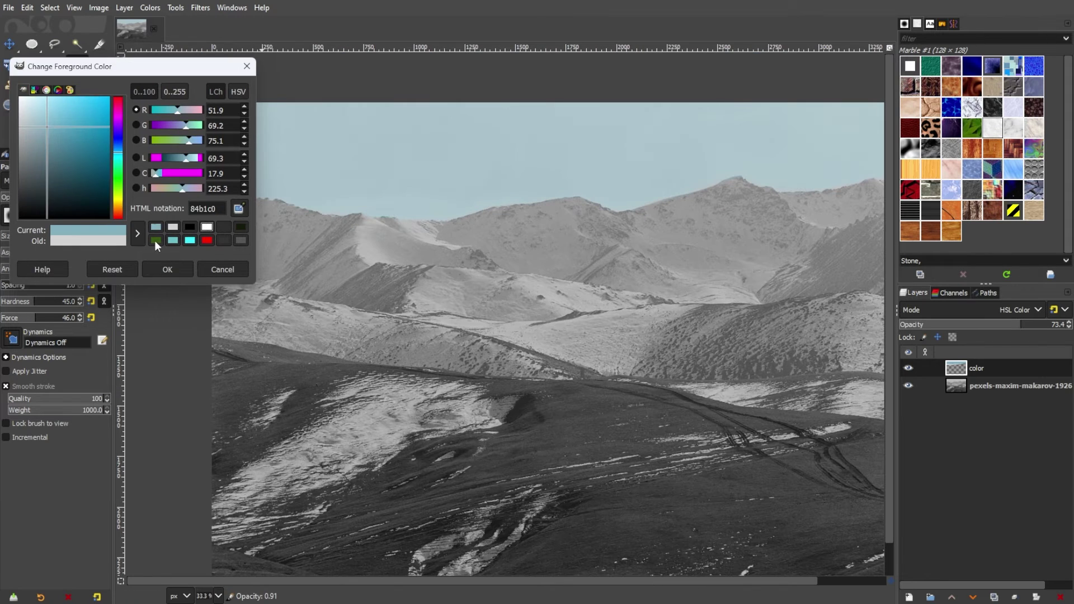
{"action": "left_click", "coordinate": [155, 240]}
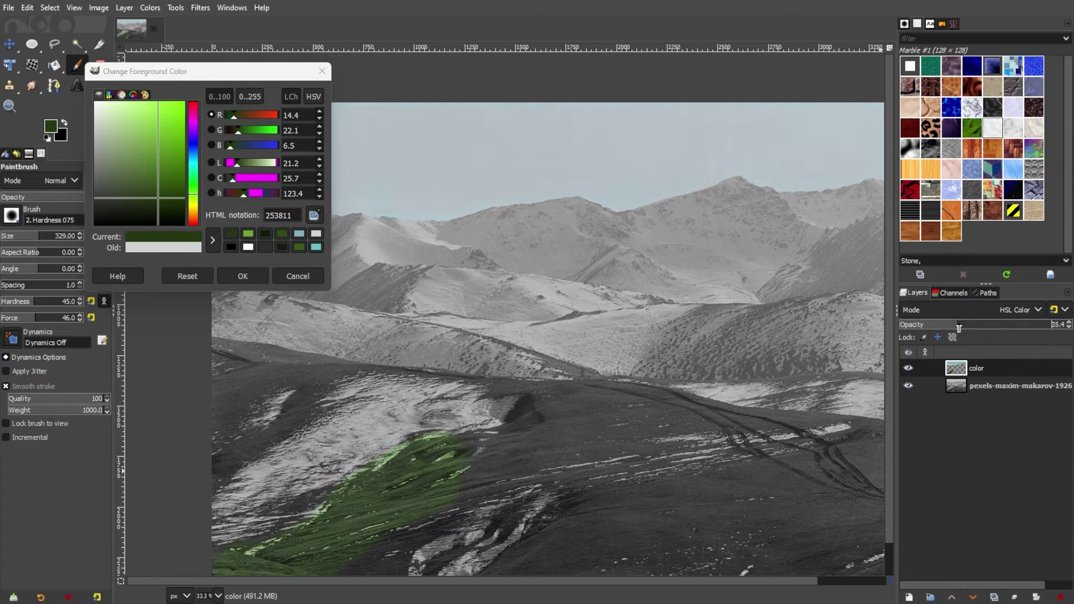
{"action": "left_click", "coordinate": [1014, 303]}
{"action": "mouse_move", "coordinate": [464, 481]}
{"action": "left_mouse_down"}
{"action": "mouse_move", "coordinate": [615, 448]}
{"action": "mouse_move", "coordinate": [526, 448]}
{"action": "mouse_move", "coordinate": [632, 433]}
{"action": "left_mouse_up"}
{"action": "left_click", "coordinate": [1007, 288]}
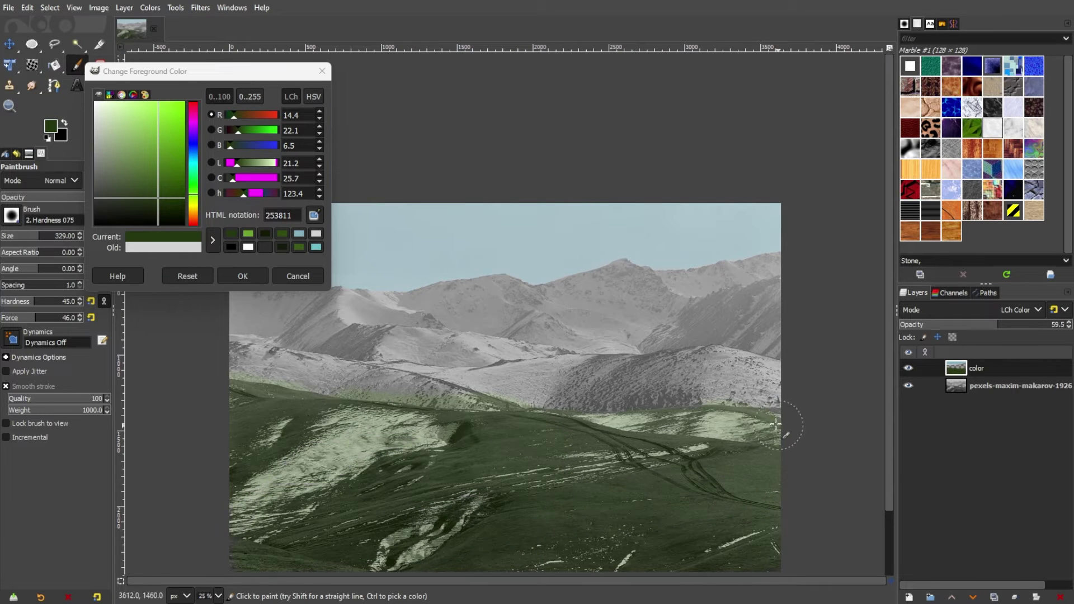
- Set the foreground color to dark blue-gray 20222a and paint the mountains behind the green hills
{"action": "left_click", "coordinate": [643, 379], "text": "ctrl"}
{"action": "left_click", "coordinate": [193, 146]}
{"action": "left_click", "coordinate": [114, 191]}
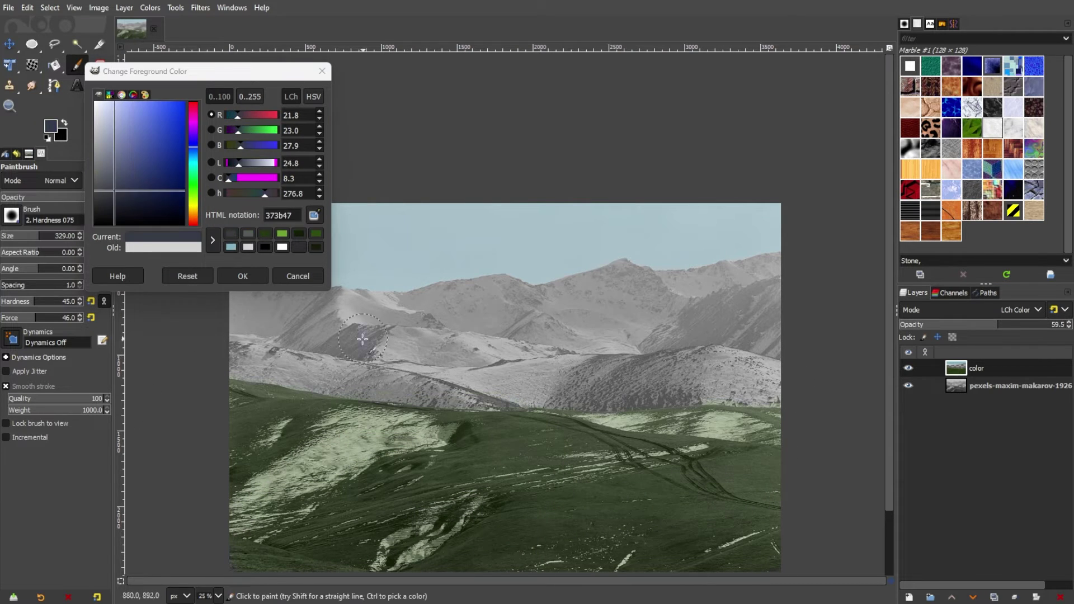
{"action": "left_click", "coordinate": [104, 193]}
{"action": "scroll", "coordinate": [352, 346], "scroll_direction": "up", "scroll_amount": 4}
{"action": "left_click", "coordinate": [437, 330]}
{"action": "left_click", "coordinate": [143, 216]}
{"action": "left_click", "coordinate": [102, 203]}
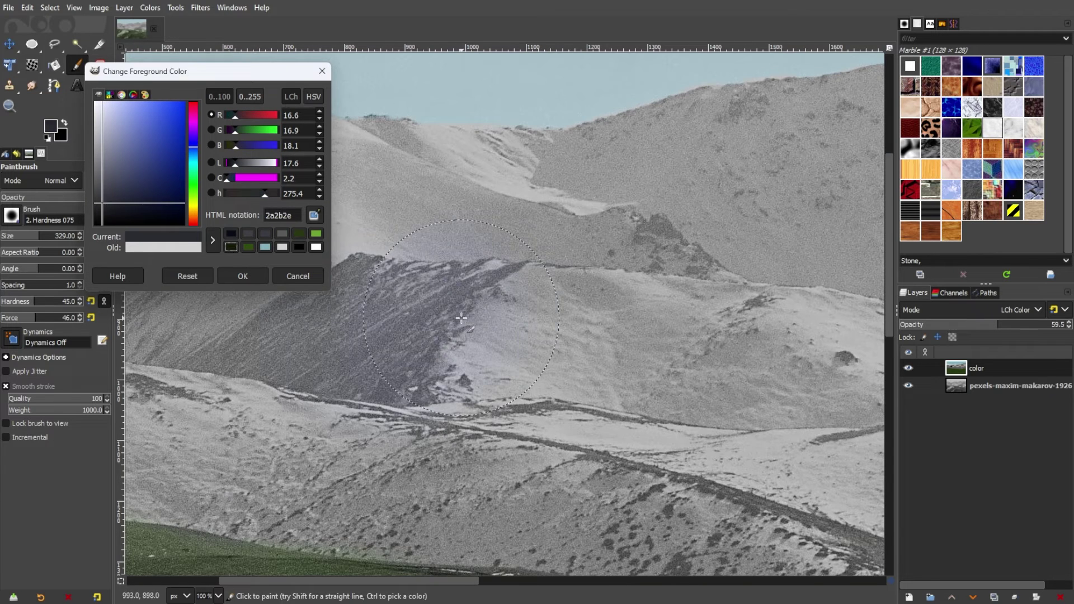
{"action": "left_click", "coordinate": [461, 319], "text": "ctrl"}
{"action": "key", "text": "shift+3"}
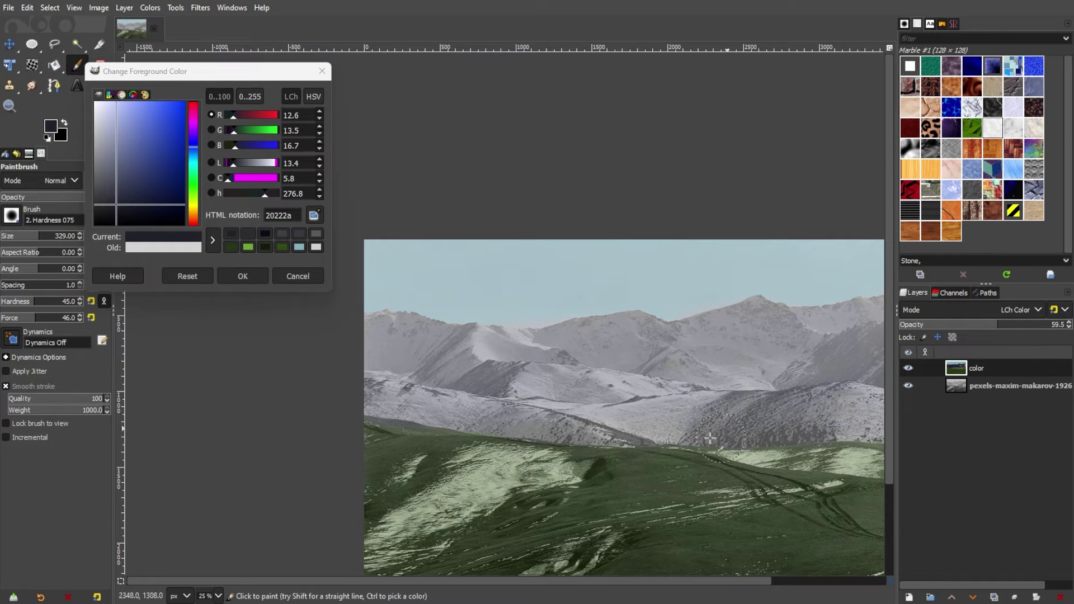
- Paint blue-gray over the snow patches on the foreground hills, and refine the mountain ridges with brush size 135
{"action": "left_click_drag", "start_coordinate": [710, 438], "coordinate": [511, 524]}
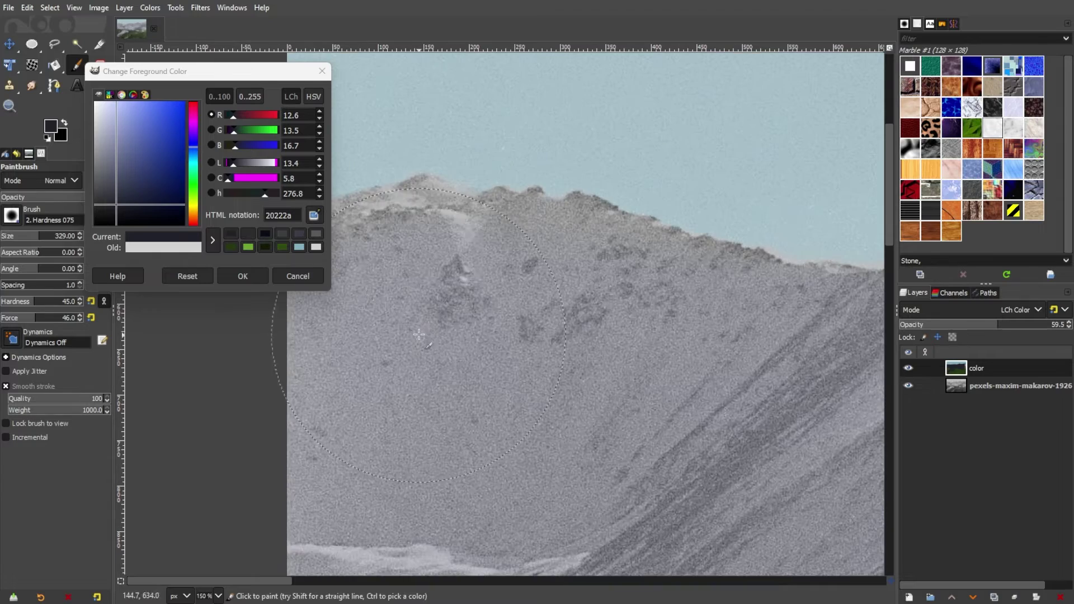
{"action": "scroll", "coordinate": [880, 383], "scroll_direction": "up", "scroll_amount": 5}
{"action": "scroll", "coordinate": [800, 502], "scroll_direction": "down", "scroll_amount": 4}
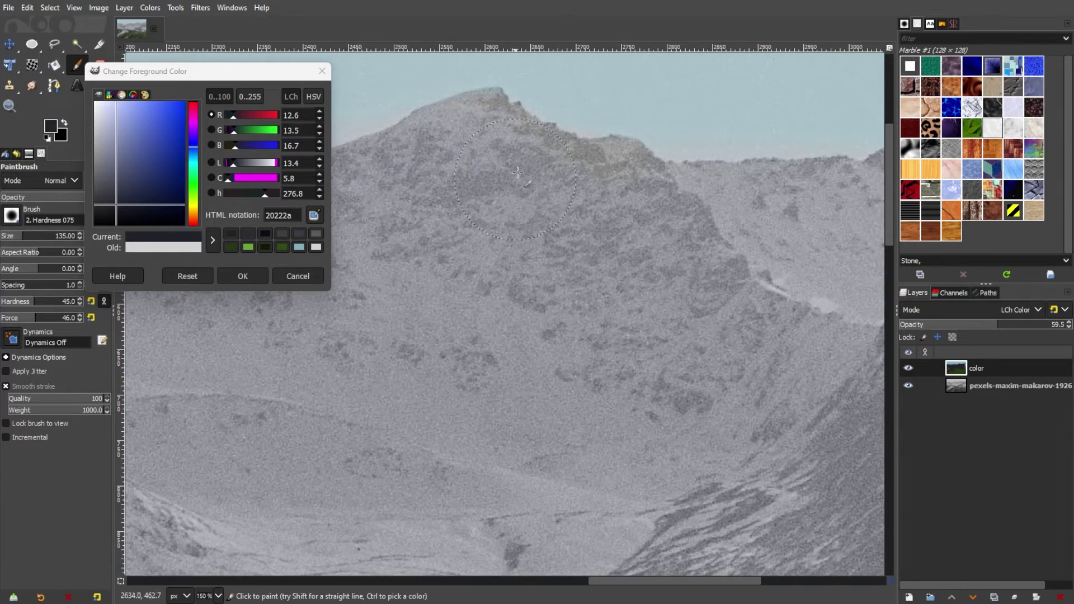
{"action": "scroll", "coordinate": [799, 503], "scroll_direction": "down", "scroll_amount": 3}
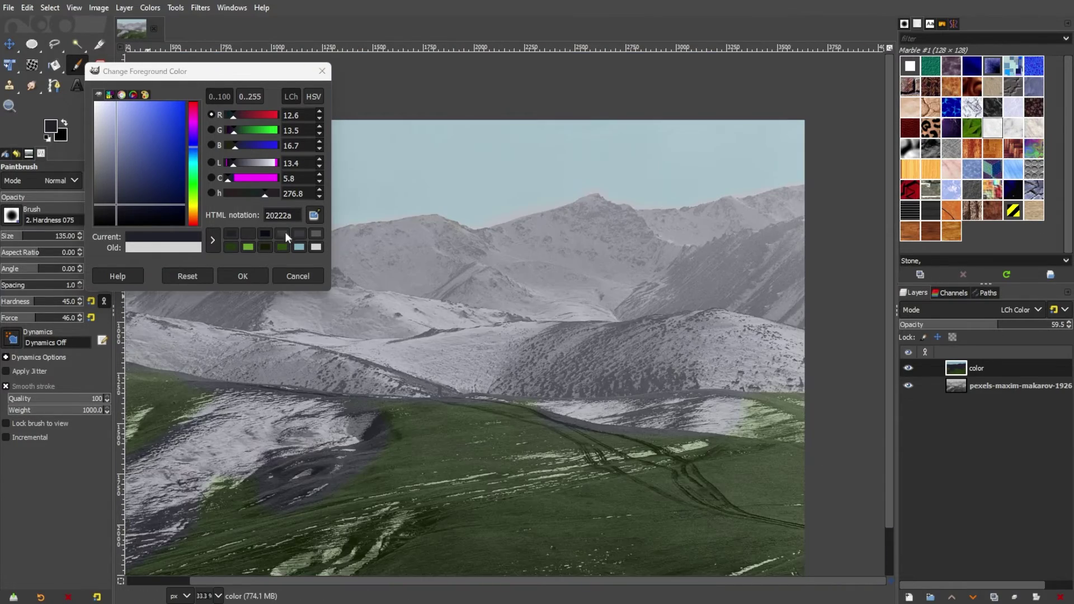
- Set the foreground color to dark green 253811 and touch up the foreground hills' upper edge with brush size 37
{"action": "left_click", "coordinate": [231, 247]}
{"action": "scroll", "coordinate": [383, 418], "scroll_direction": "up", "scroll_amount": 6}
{"action": "scroll", "coordinate": [492, 271], "scroll_direction": "down", "scroll_amount": 5}
{"action": "left_click_drag", "start_coordinate": [492, 272], "coordinate": [375, 240]}
{"action": "scroll", "coordinate": [493, 353], "scroll_direction": "down", "scroll_amount": 1}
{"action": "scroll", "coordinate": [606, 321], "scroll_direction": "right", "scroll_amount": 3}
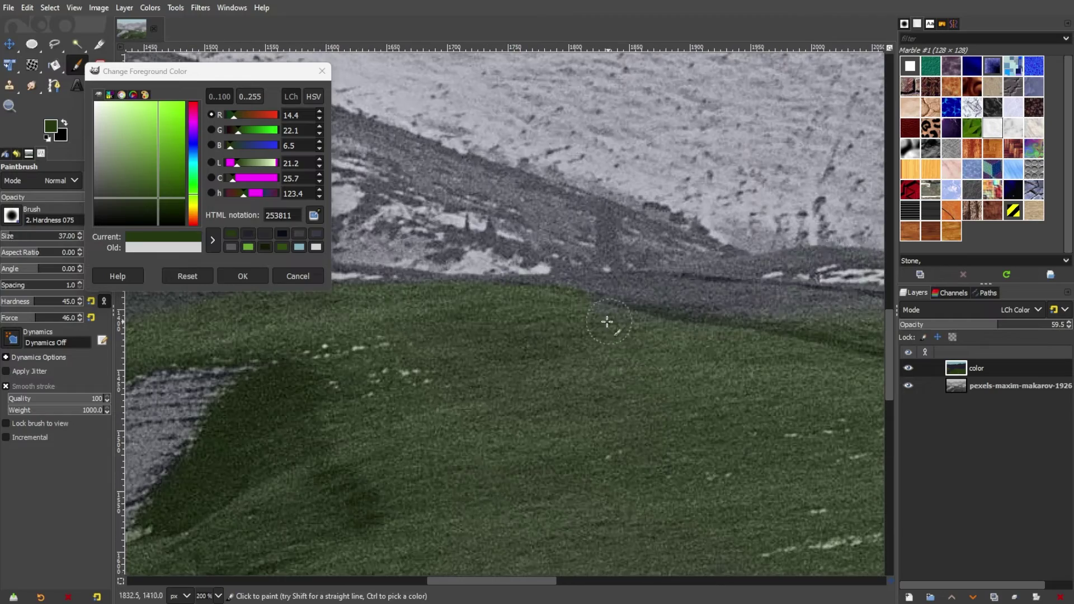
{"action": "scroll", "coordinate": [468, 287], "scroll_direction": "left", "scroll_amount": 9}
{"action": "scroll", "coordinate": [625, 292], "scroll_direction": "down", "scroll_amount": 1}
{"action": "scroll", "coordinate": [625, 292], "scroll_direction": "left", "scroll_amount": 9}
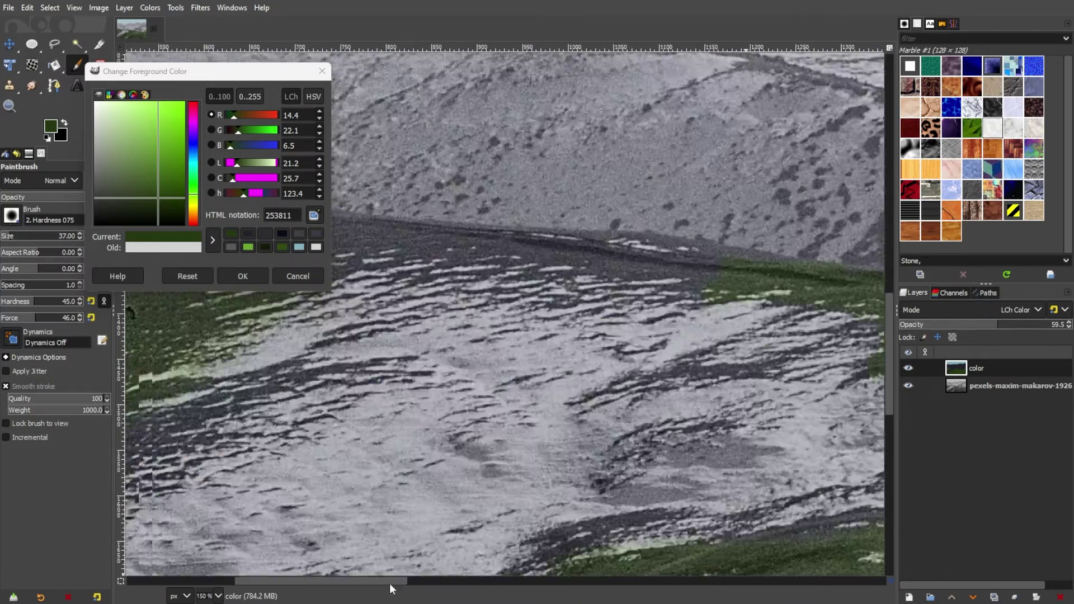
- Paint dark green over the blue-gray spill on the grass around the large left-hand snow patch
{"action": "left_click_drag", "start_coordinate": [209, 71], "coordinate": [946, 50]}
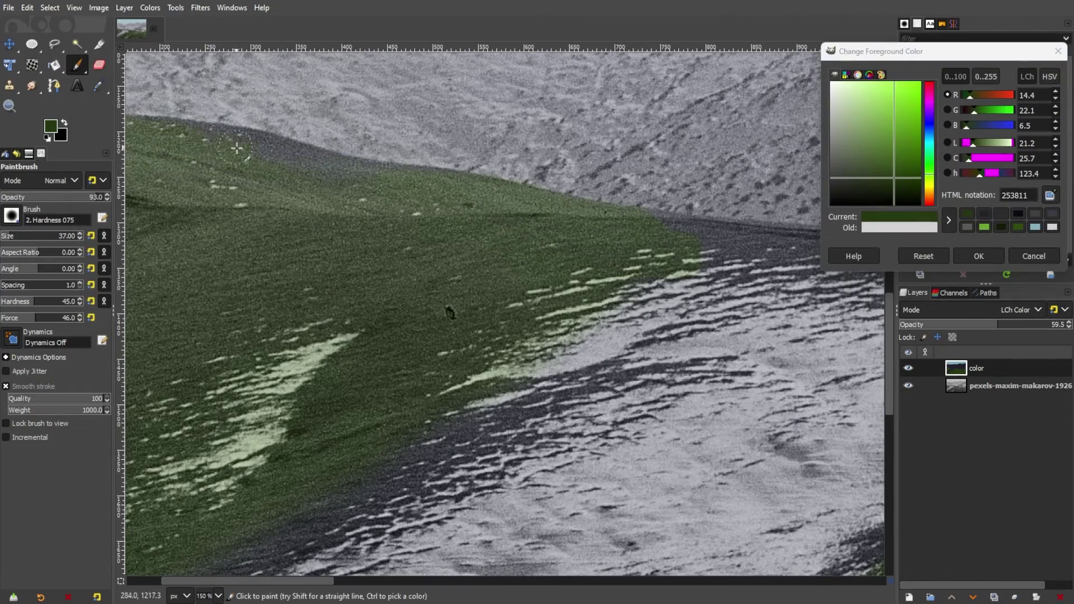
{"action": "key", "text": "ctrl+x"}
{"action": "key", "text": "ctrl+z"}
{"action": "scroll", "coordinate": [251, 376], "scroll_direction": "down", "scroll_amount": 3}
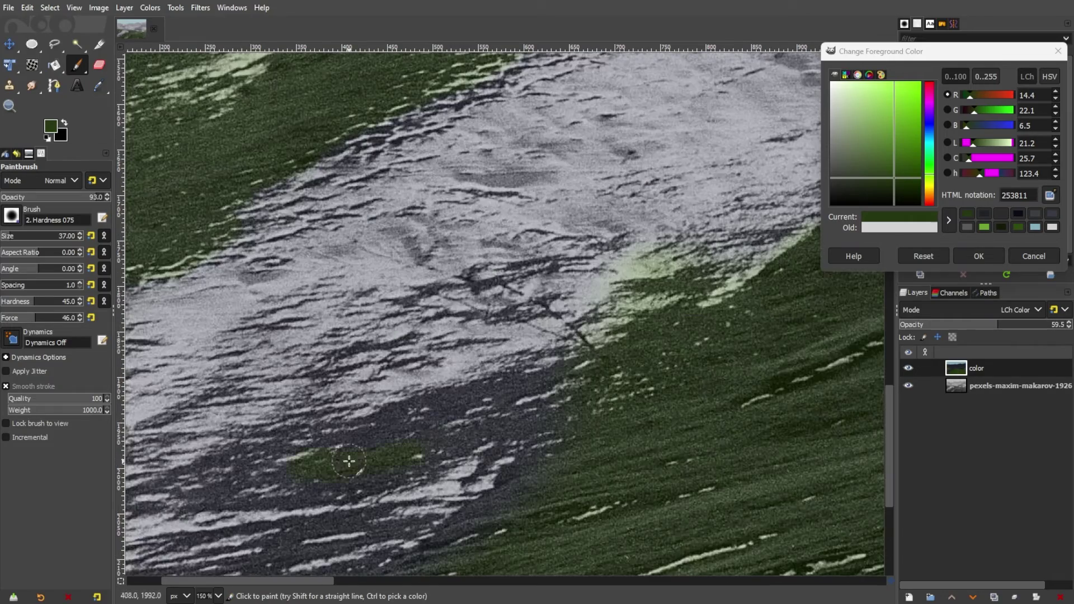
{"action": "scroll", "coordinate": [279, 540], "scroll_direction": "down", "scroll_amount": 2}
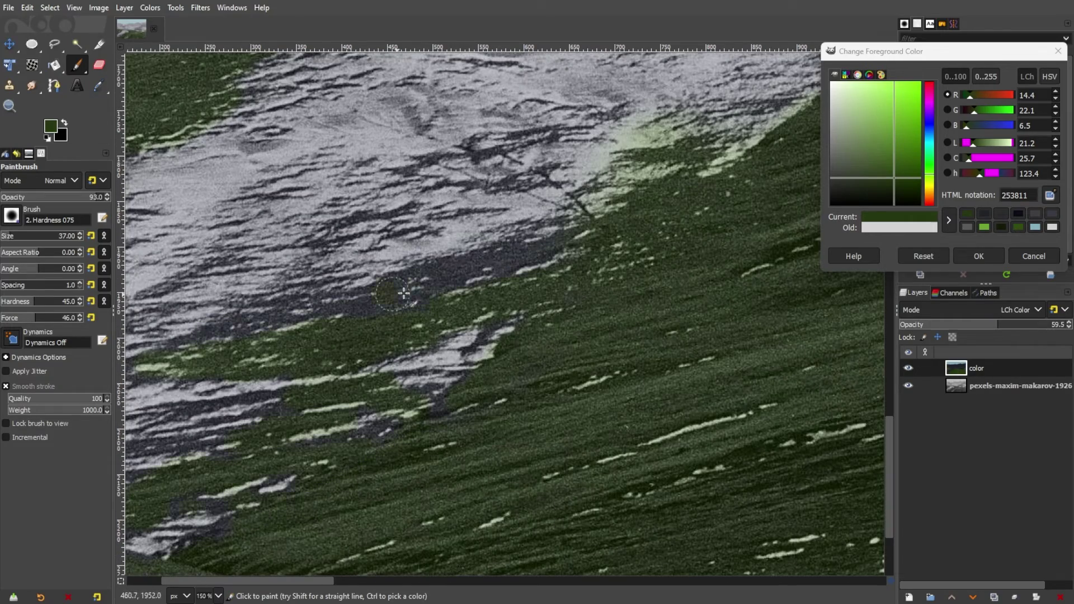
{"action": "scroll", "coordinate": [576, 244], "scroll_direction": "up", "scroll_amount": 2}
{"action": "scroll", "coordinate": [551, 421], "scroll_direction": "down", "scroll_amount": 3}
{"action": "left_click_drag", "start_coordinate": [551, 421], "coordinate": [676, 230]}
{"action": "scroll", "coordinate": [676, 229], "scroll_direction": "down", "scroll_amount": 3}
{"action": "mouse_move", "coordinate": [559, 582]}
{"action": "left_mouse_down"}
{"action": "mouse_move", "coordinate": [797, 587]}
{"action": "mouse_move", "coordinate": [559, 582]}
{"action": "left_mouse_up"}
{"action": "scroll", "coordinate": [224, 279], "scroll_direction": "down", "scroll_amount": 1}
- Extend the dark green along the foreground hills' far-left ridge and the slope beside the right-hand snow patch
{"action": "scroll", "coordinate": [224, 279], "scroll_direction": "up", "scroll_amount": 6}
{"action": "scroll", "coordinate": [355, 160], "scroll_direction": "down", "scroll_amount": 2}
{"action": "scroll", "coordinate": [585, 211], "scroll_direction": "down", "scroll_amount": 1}
{"action": "scroll", "coordinate": [236, 212], "scroll_direction": "up", "scroll_amount": 2}
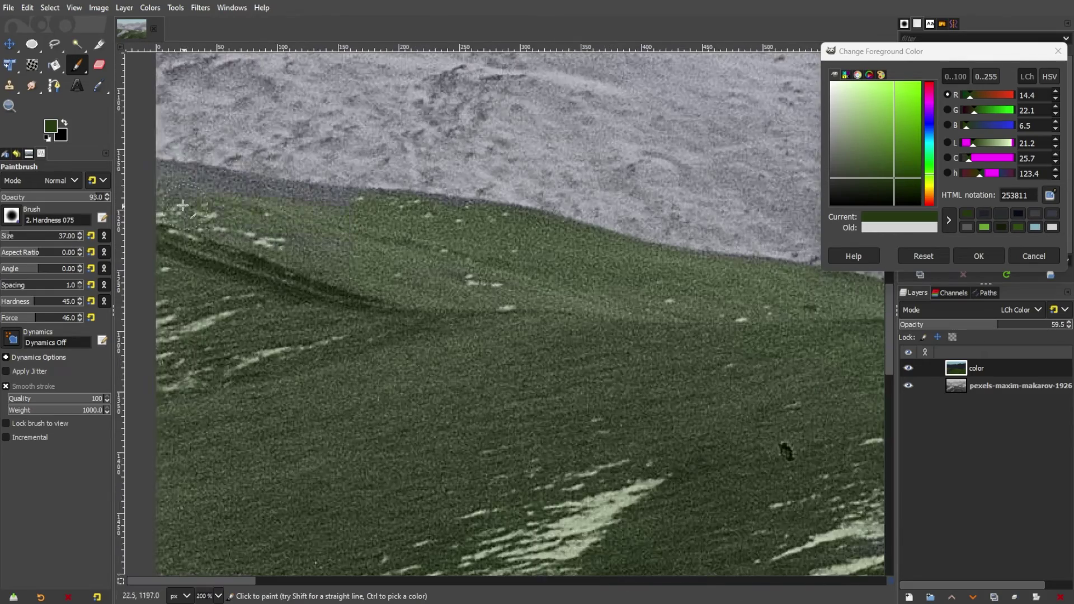
{"action": "scroll", "coordinate": [236, 212], "scroll_direction": "down", "scroll_amount": 5}
{"action": "scroll", "coordinate": [179, 218], "scroll_direction": "up", "scroll_amount": 5}
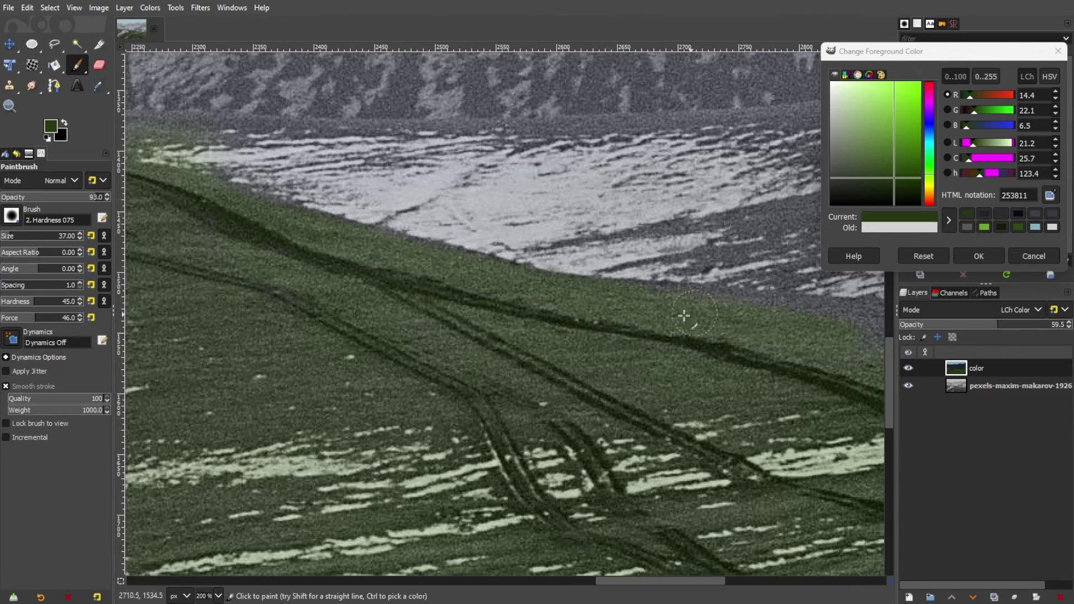
{"action": "scroll", "coordinate": [683, 315], "scroll_direction": "right", "scroll_amount": 8}
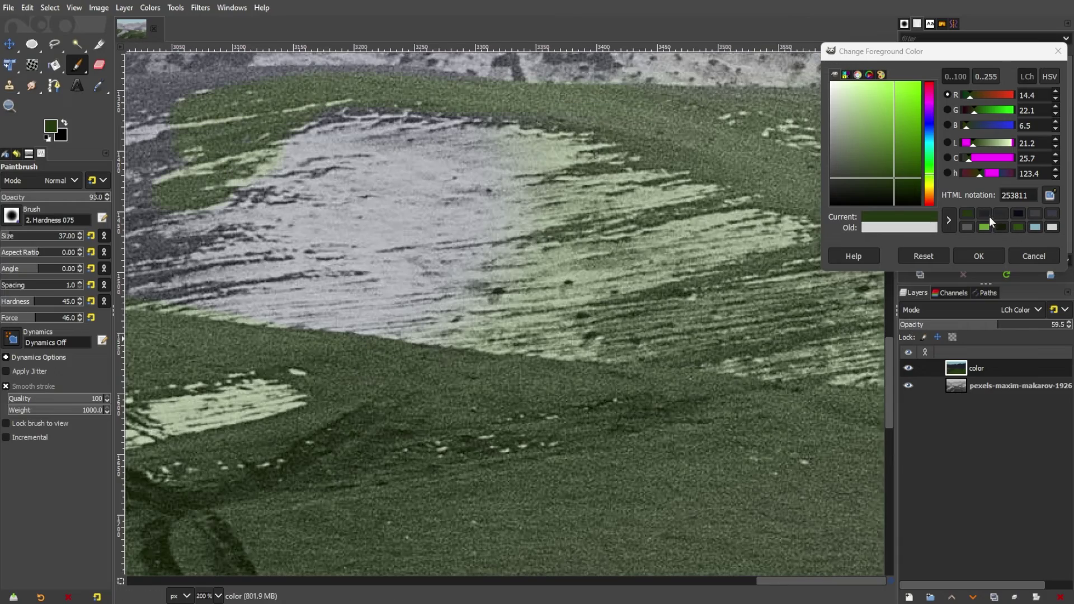
- Paint the right-hand snow patch blue-gray 20222a at brush hardness 22, and touch up its grassy edge with green 253811
{"action": "left_click", "coordinate": [985, 214]}
{"action": "left_click_drag", "start_coordinate": [526, 302], "coordinate": [649, 259]}
{"action": "left_click", "coordinate": [18, 301]}
{"action": "left_click_drag", "start_coordinate": [607, 229], "coordinate": [588, 236]}
{"action": "left_click", "coordinate": [300, 84], "text": "ctrl"}
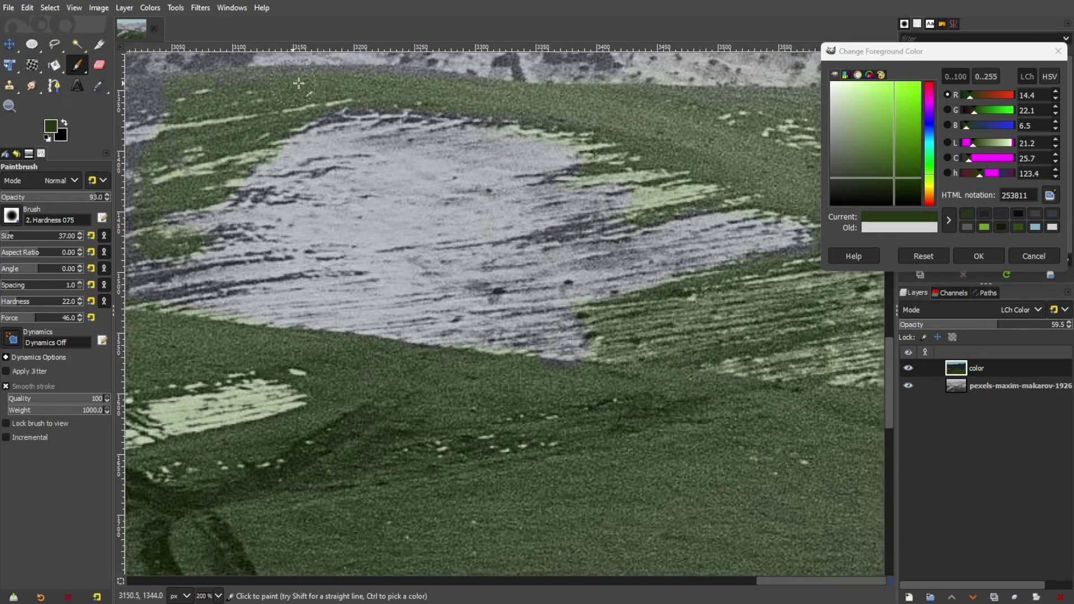
{"action": "scroll", "coordinate": [539, 359], "scroll_direction": "down", "scroll_amount": 1}
{"action": "scroll", "coordinate": [270, 496], "scroll_direction": "down", "scroll_amount": 5}
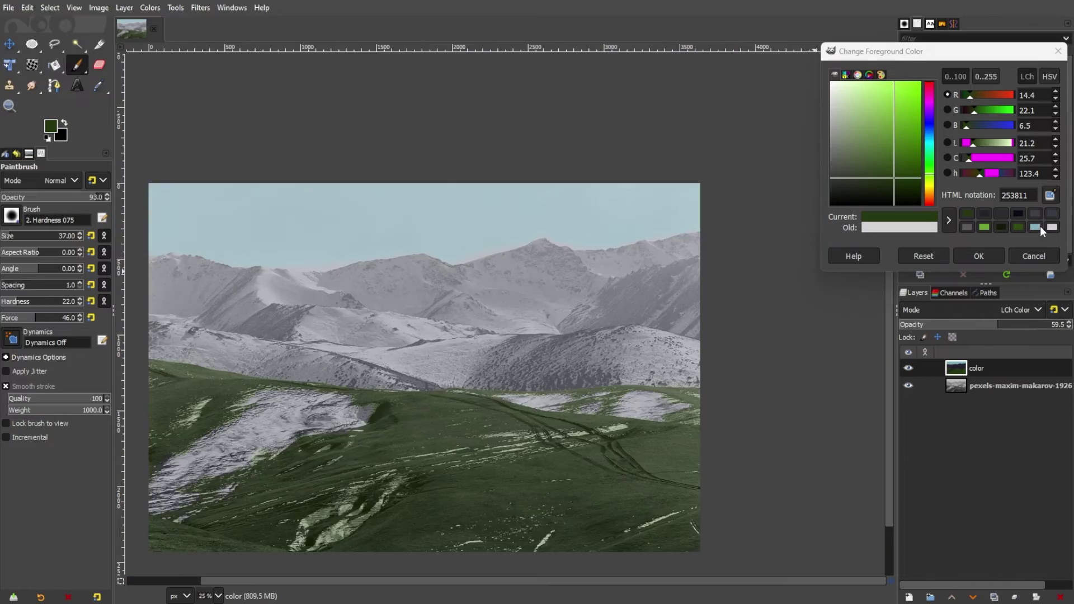
- Set the foreground color to sky blue 84b1c0 and paint the uncolored sky fringe along the right-hand mountain ridge
{"action": "left_click", "coordinate": [1035, 227]}
{"action": "scroll", "coordinate": [485, 257], "scroll_direction": "up", "scroll_amount": 7}
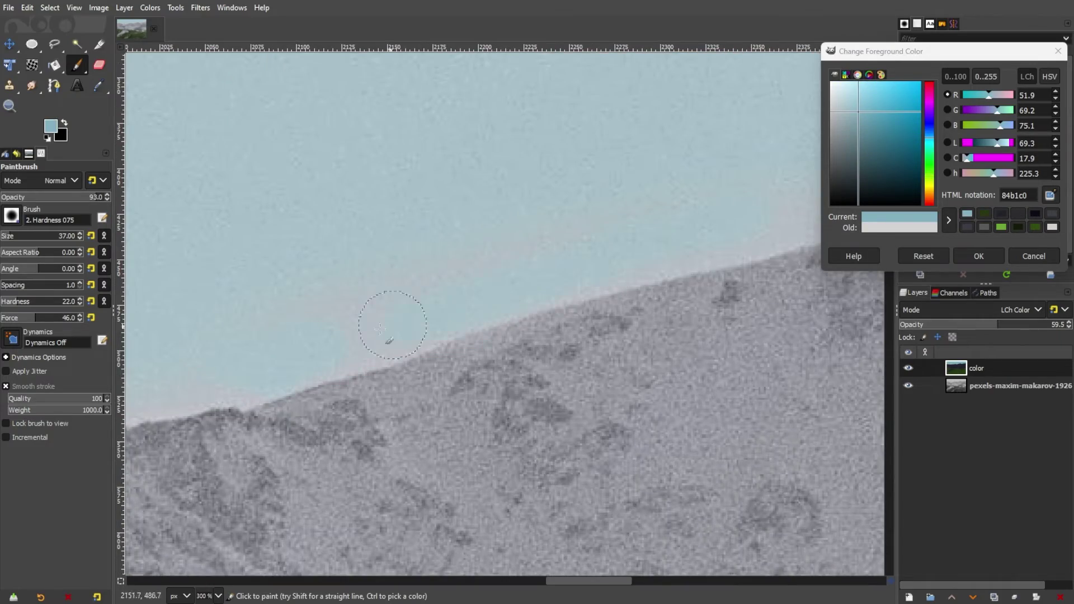
{"action": "scroll", "coordinate": [380, 329], "scroll_direction": "right", "scroll_amount": 6}
{"action": "scroll", "coordinate": [426, 137], "scroll_direction": "right", "scroll_amount": 6}
{"action": "scroll", "coordinate": [426, 137], "scroll_direction": "down", "scroll_amount": 3}
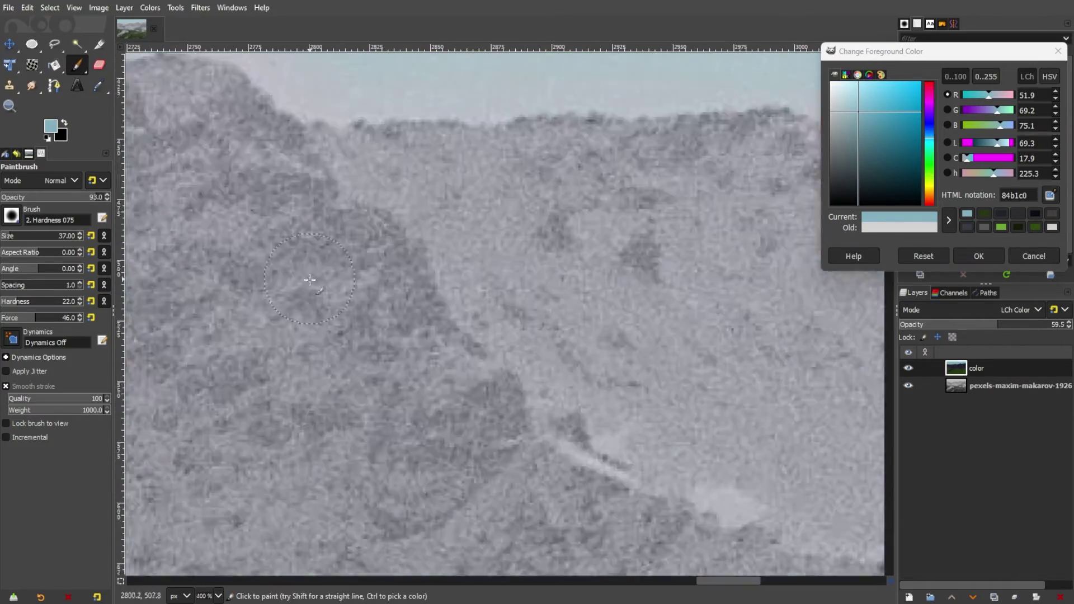
{"action": "scroll", "coordinate": [376, 305], "scroll_direction": "down", "scroll_amount": 1}
{"action": "scroll", "coordinate": [377, 305], "scroll_direction": "right", "scroll_amount": 4}
{"action": "mouse_move", "coordinate": [377, 305]}
{"action": "left_mouse_down"}
{"action": "mouse_move", "coordinate": [472, 235]}
{"action": "mouse_move", "coordinate": [692, 206]}
{"action": "left_mouse_up"}
{"action": "scroll", "coordinate": [472, 235], "scroll_direction": "right", "scroll_amount": 3}
- Switch to blue-gray 20222a and paint over the green-tinted snow streaks at the lower edge of the foreground hills
{"action": "left_click", "coordinate": [529, 271], "text": "ctrl"}
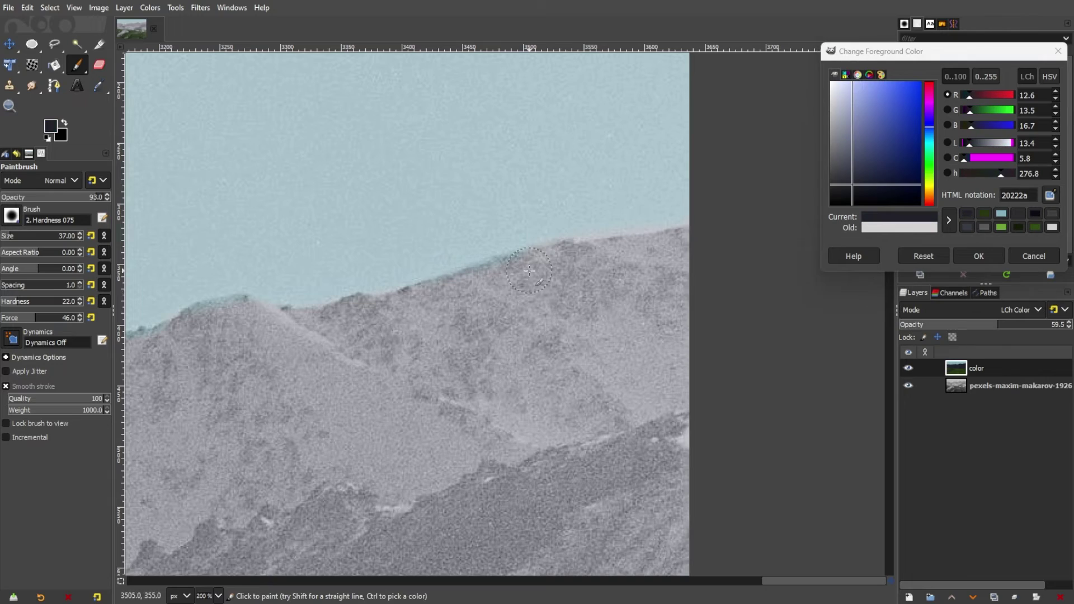
{"action": "scroll", "coordinate": [195, 328], "scroll_direction": "down", "scroll_amount": 5}
{"action": "scroll", "coordinate": [297, 571], "scroll_direction": "up", "scroll_amount": 3}
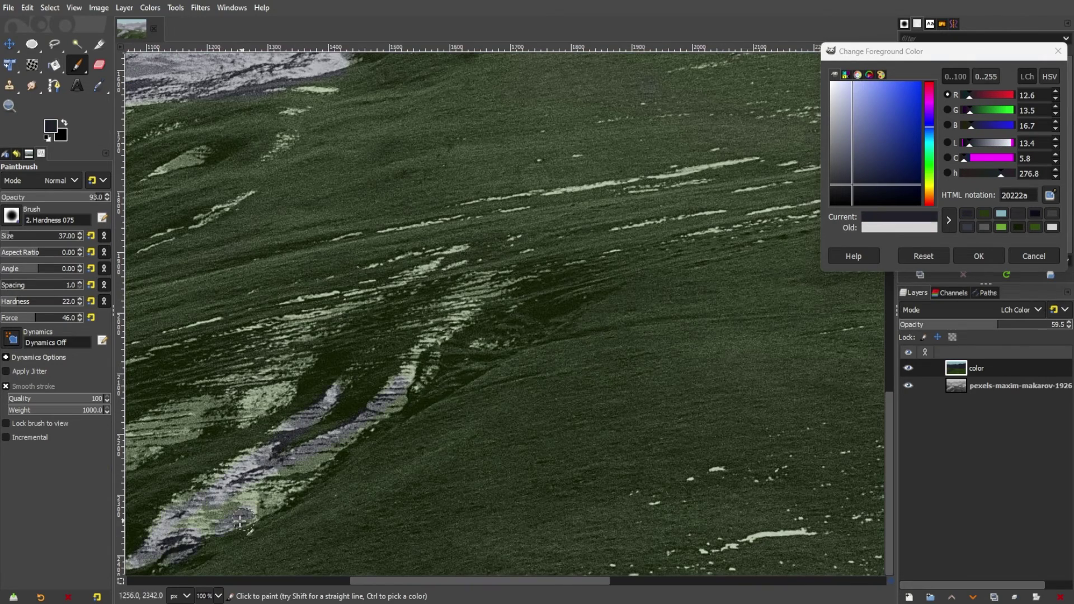
{"action": "key", "text": "Return"}
{"action": "left_click_drag", "start_coordinate": [128, 467], "coordinate": [367, 456]}
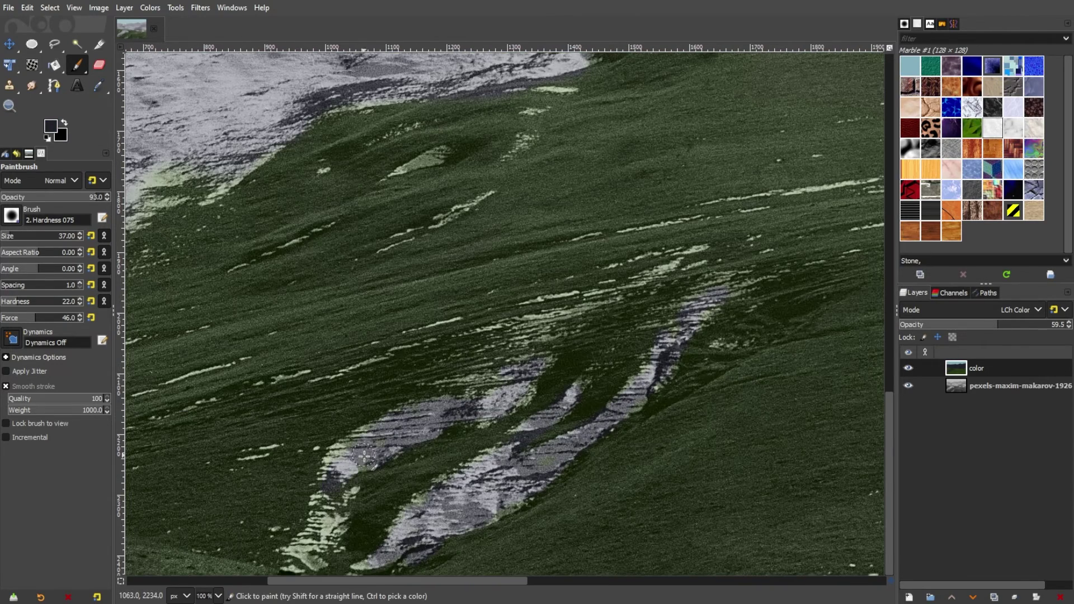
{"action": "scroll", "coordinate": [526, 356], "scroll_direction": "down", "scroll_amount": 2}
{"action": "scroll", "coordinate": [342, 277], "scroll_direction": "up", "scroll_amount": 2}
{"action": "left_click_drag", "start_coordinate": [342, 276], "coordinate": [583, 257]}
{"action": "scroll", "coordinate": [683, 384], "scroll_direction": "down", "scroll_amount": 3}
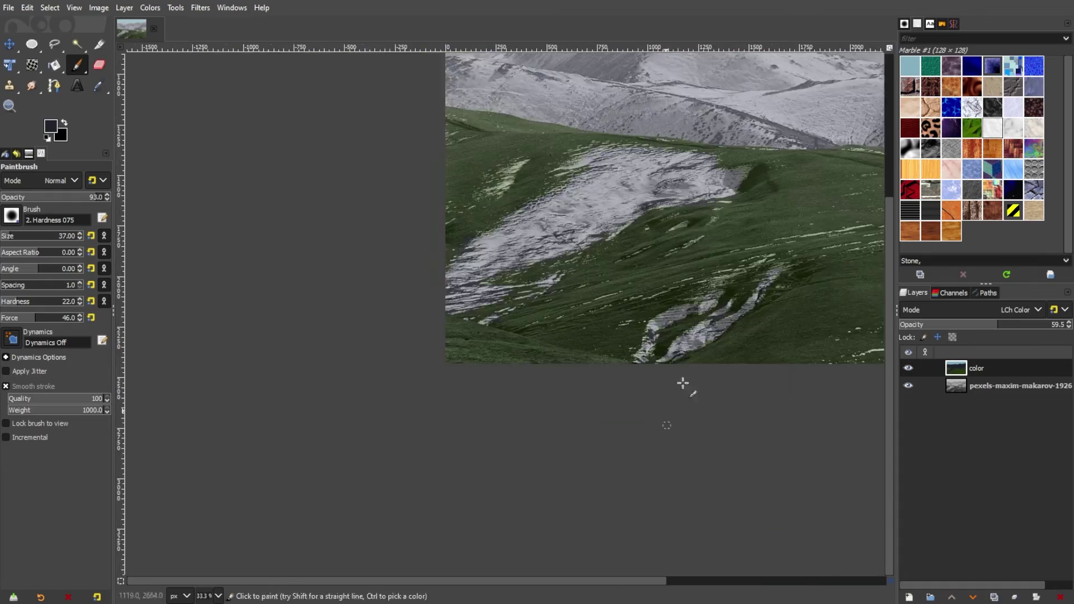
{"action": "scroll", "coordinate": [703, 386], "scroll_direction": "up", "scroll_amount": 7}
{"action": "scroll", "coordinate": [694, 295], "scroll_direction": "down", "scroll_amount": 9}
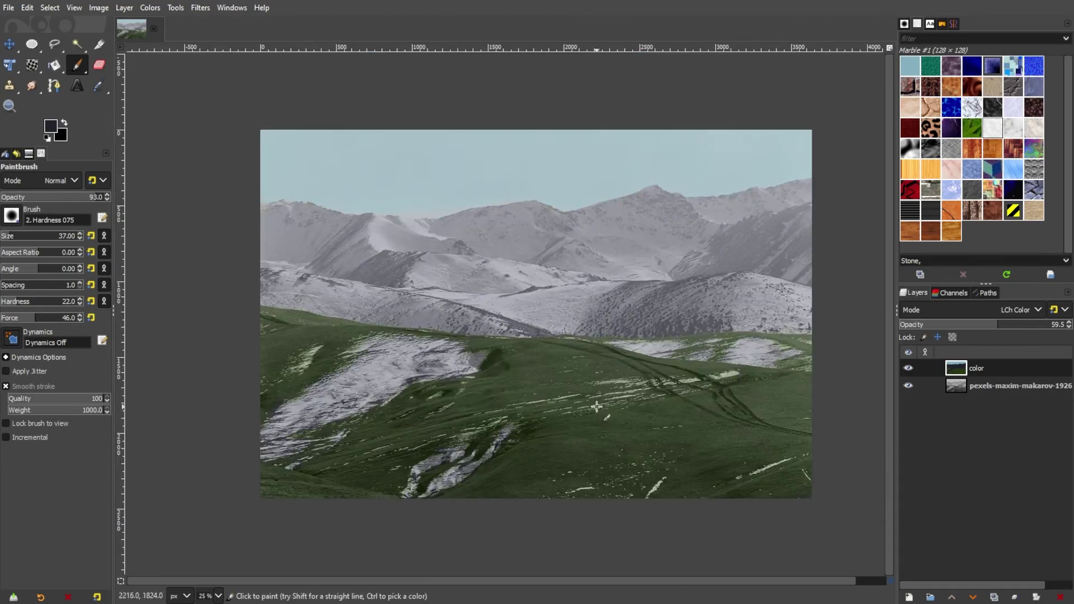
- Switch back to sky blue 84b1c0 and paint the uncolored sky fringe above the left-hand mountains
{"action": "scroll", "coordinate": [367, 157], "scroll_direction": "up", "scroll_amount": 7}
{"action": "mouse_move", "coordinate": [417, 602]}
{"action": "left_click", "coordinate": [465, 571]}
{"action": "scroll", "coordinate": [158, 243], "scroll_direction": "down", "scroll_amount": 3}
{"action": "left_click", "coordinate": [158, 243], "text": "ctrl"}
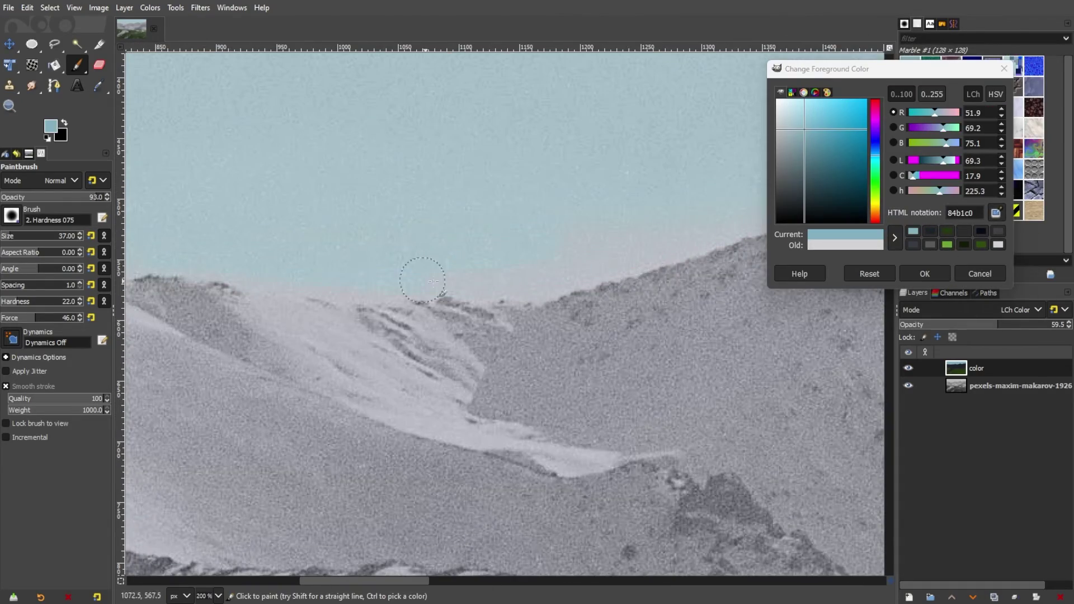
{"action": "left_click_drag", "start_coordinate": [745, 185], "coordinate": [331, 264]}
{"action": "scroll", "coordinate": [707, 247], "scroll_direction": "down", "scroll_amount": 7}
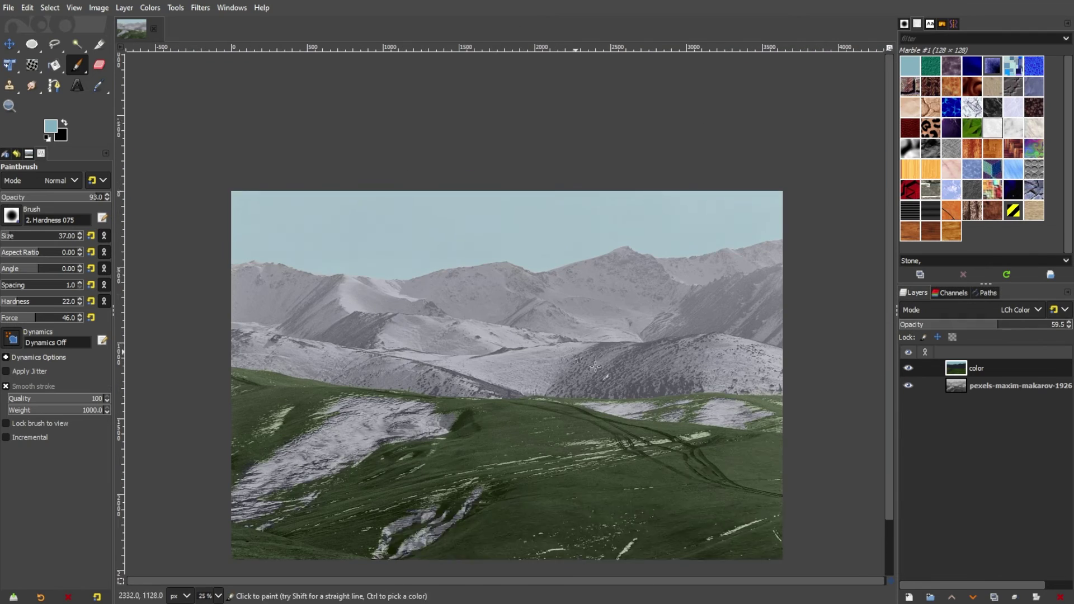